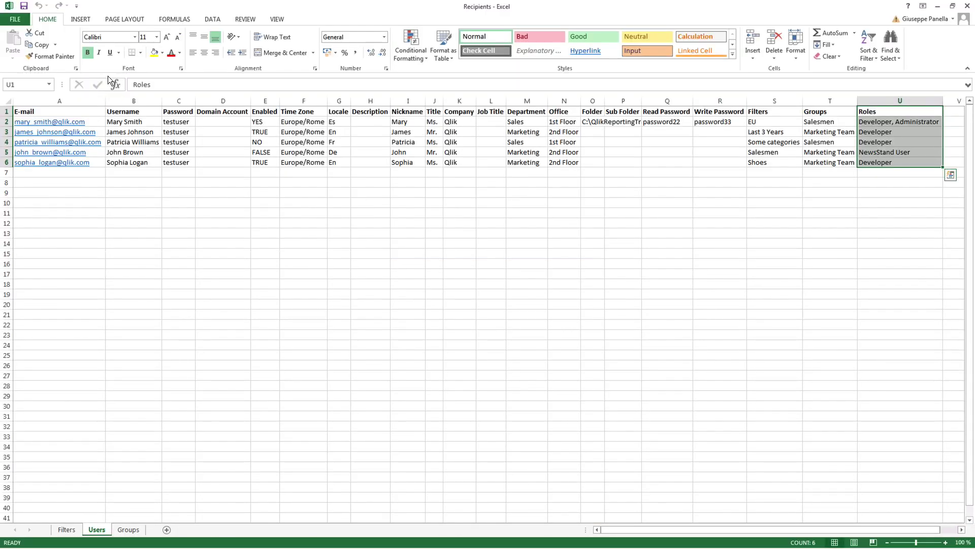
On the Filters sheet, review the Name, Description, App, Enabled and Connection columns.
click(65, 529)
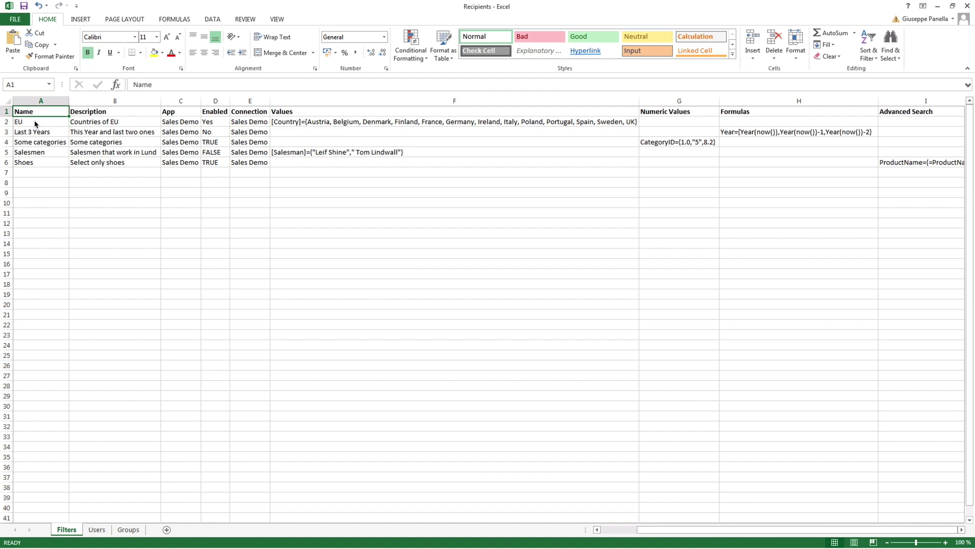
click(35, 124)
click(37, 113)
click(108, 115)
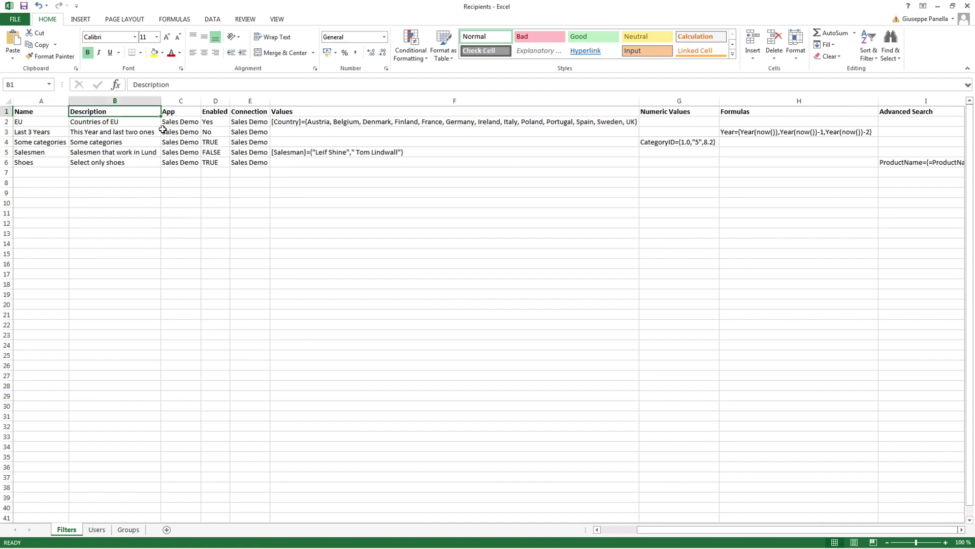
click(176, 115)
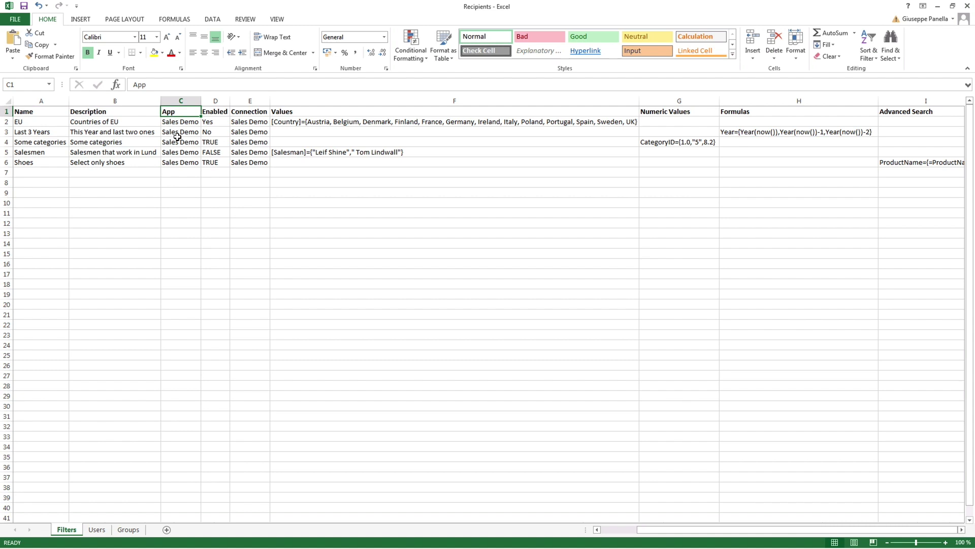
click(215, 115)
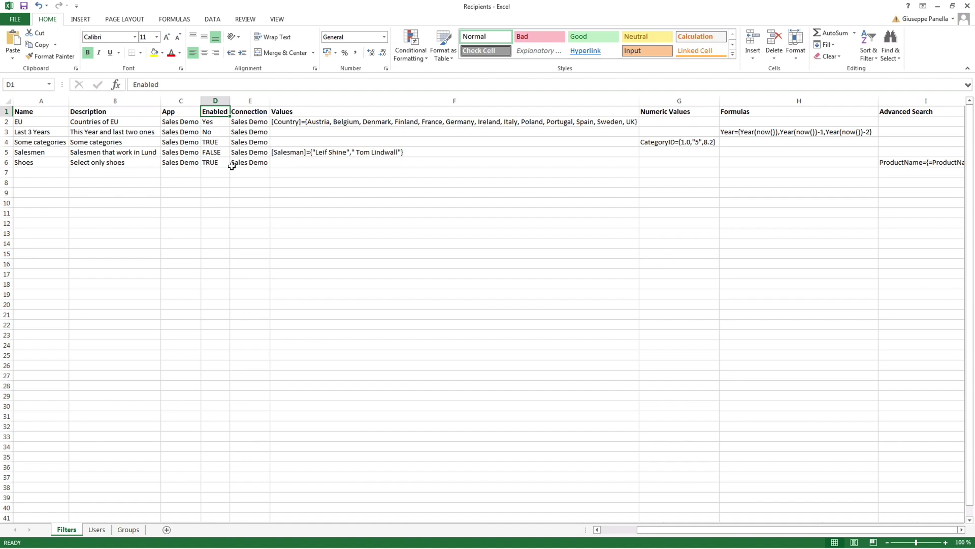
click(249, 112)
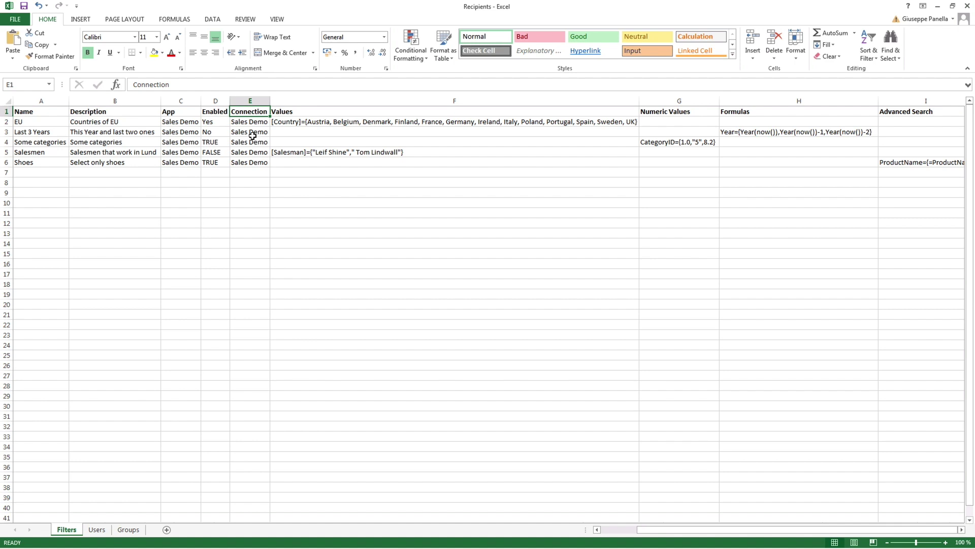
Inspect the CategoryID, Year and ProductName entries in Values, Numeric Values, Formulas and Advanced Search, then show Users.
click(327, 112)
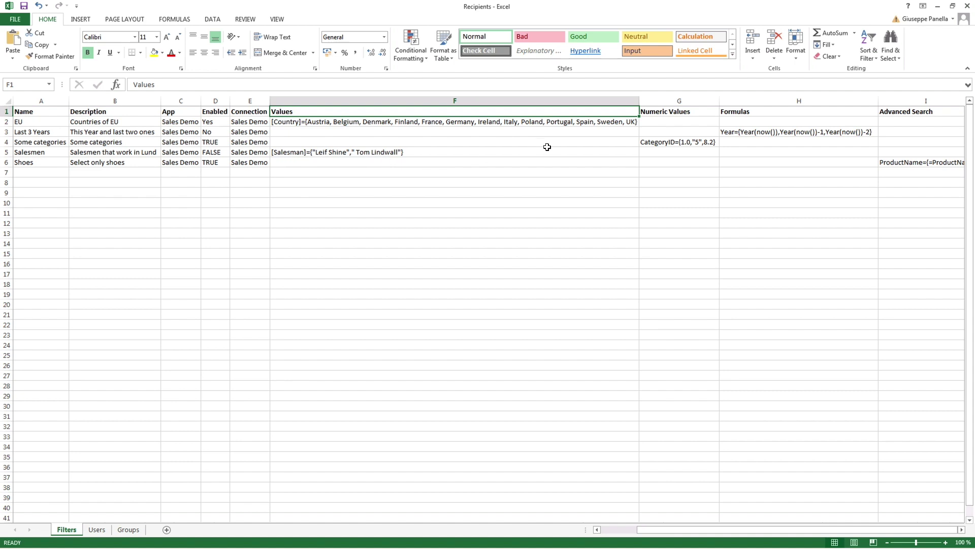
click(660, 113)
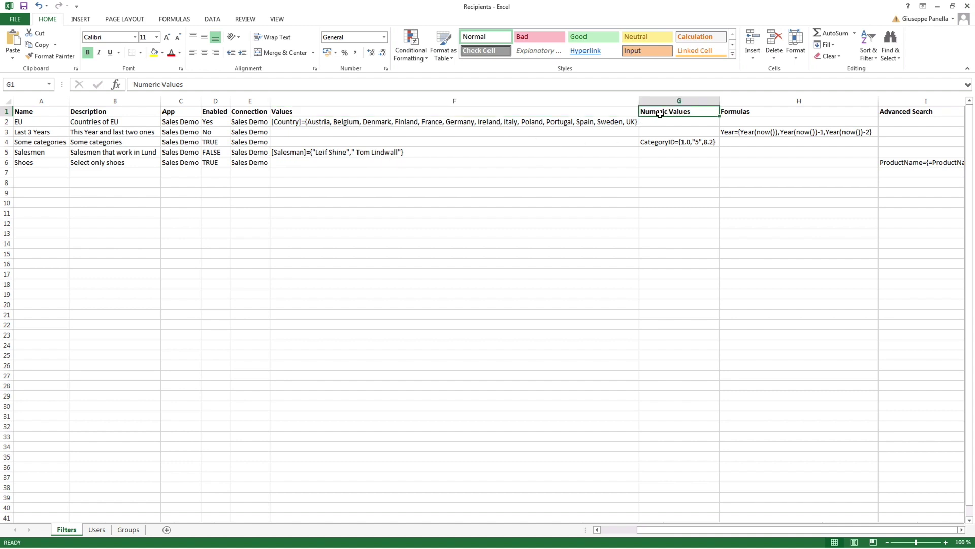
click(650, 147)
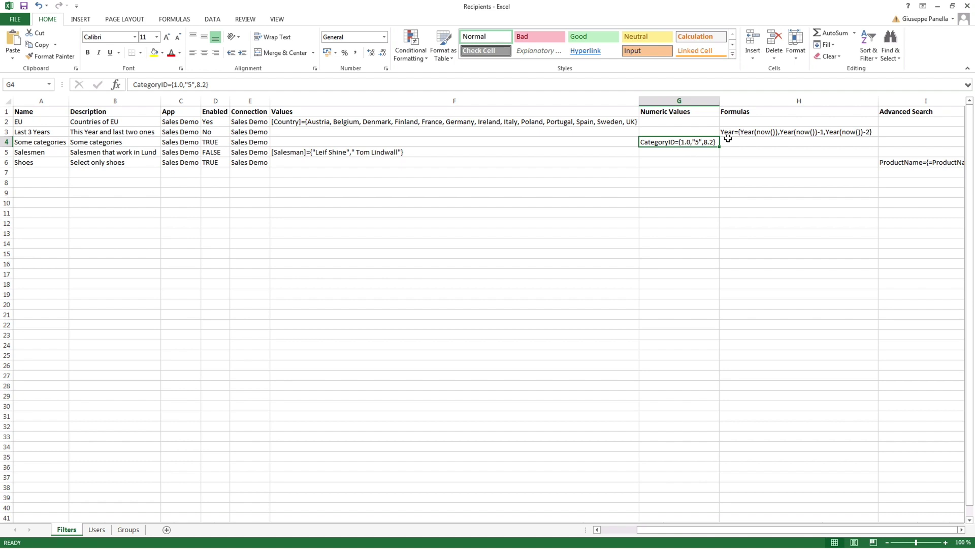
click(751, 115)
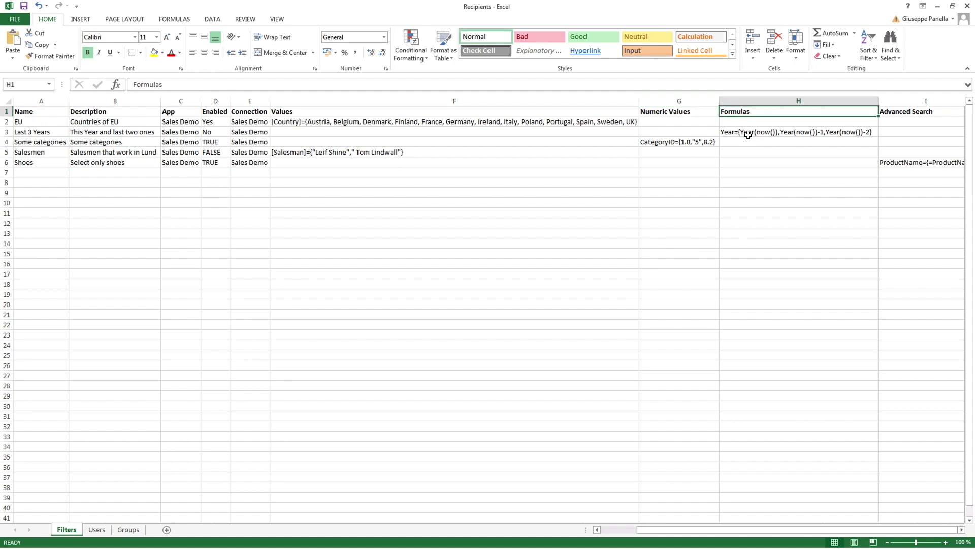
click(812, 133)
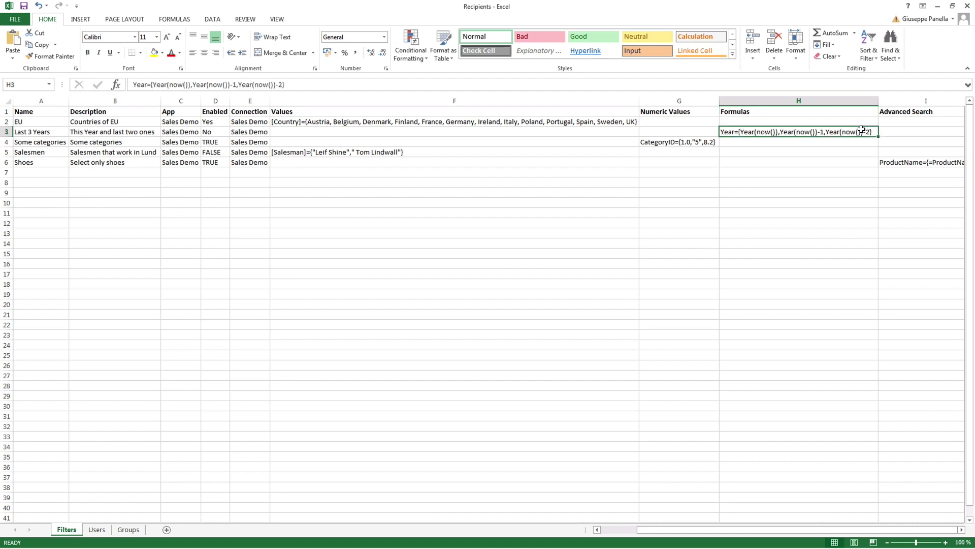
click(907, 114)
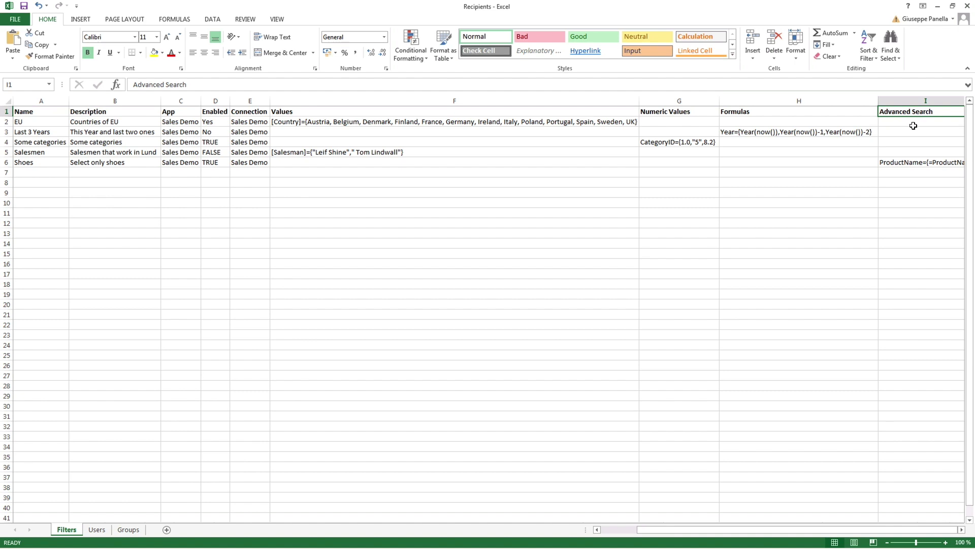
click(953, 164)
click(96, 529)
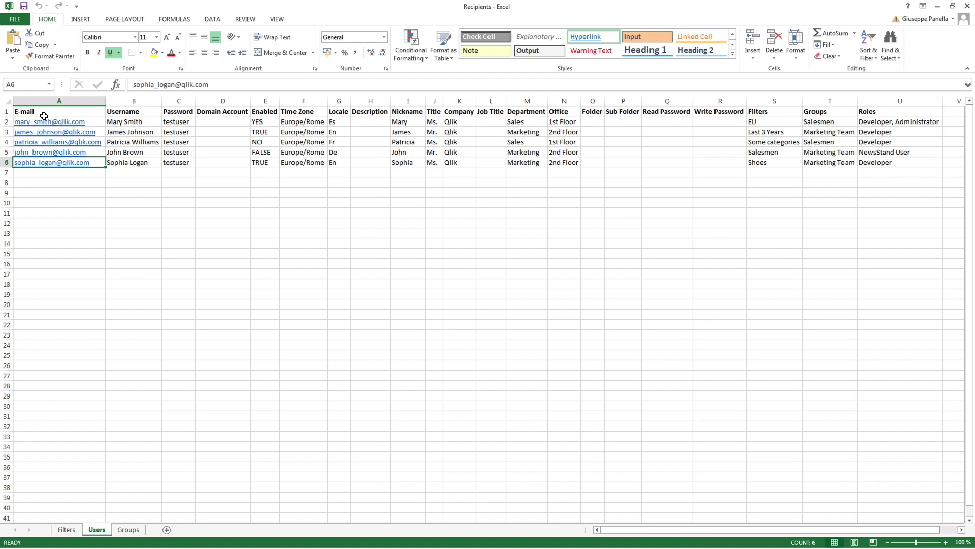
click(137, 111)
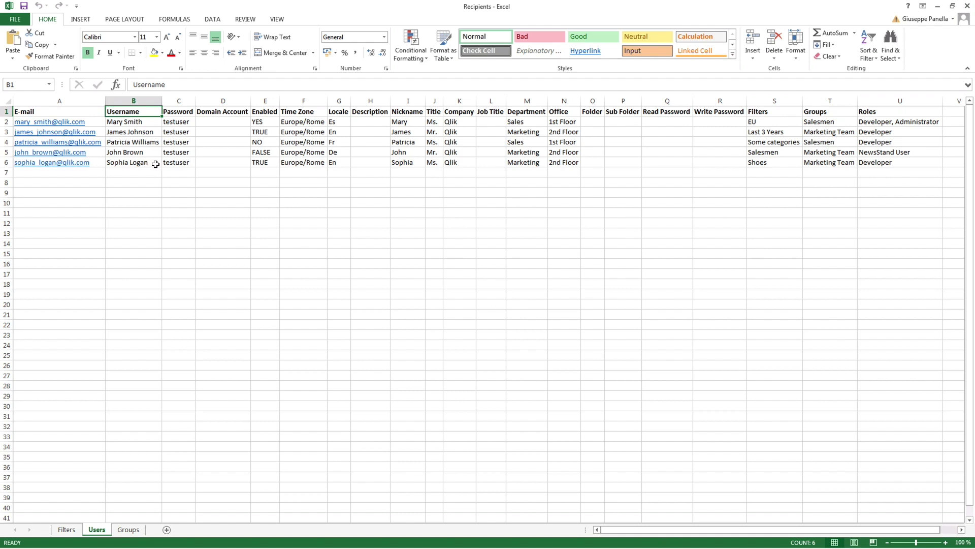
click(177, 112)
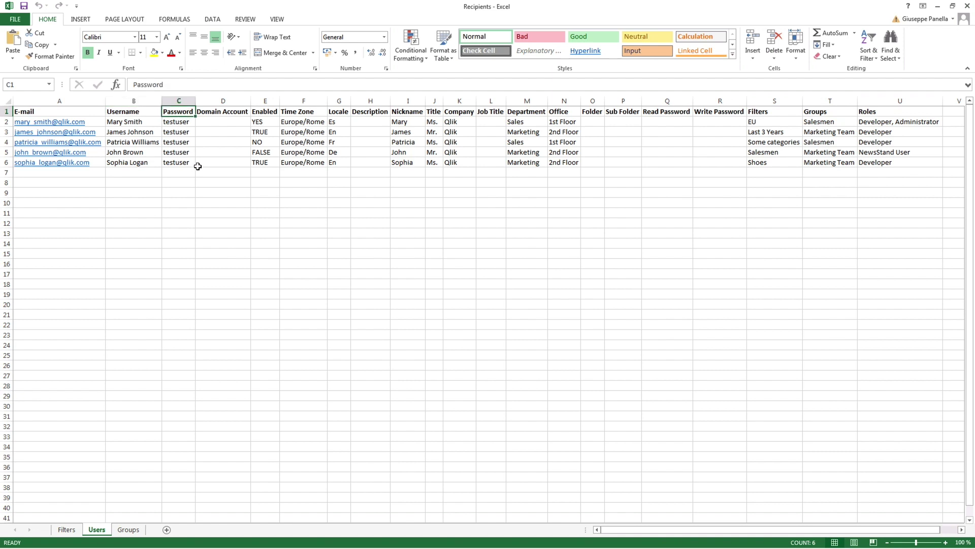
click(229, 113)
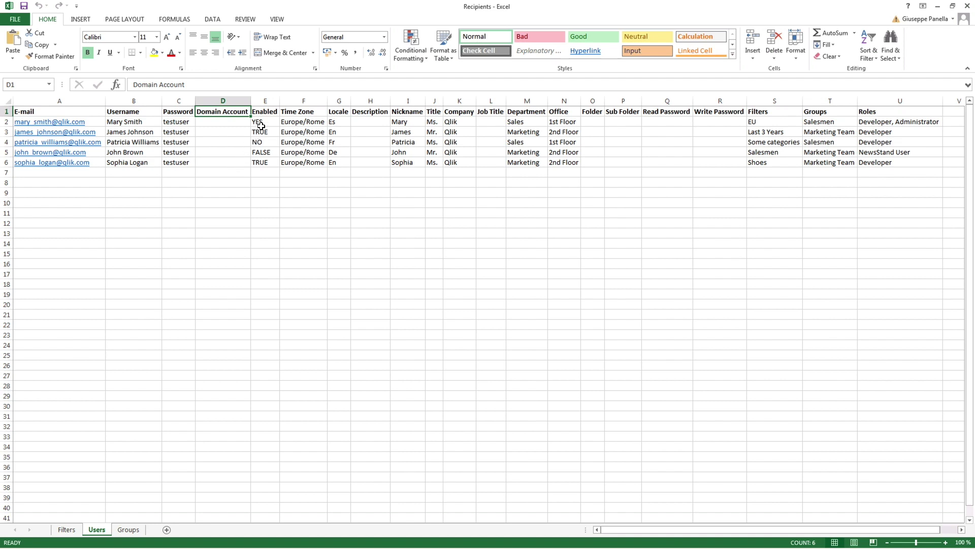
click(268, 112)
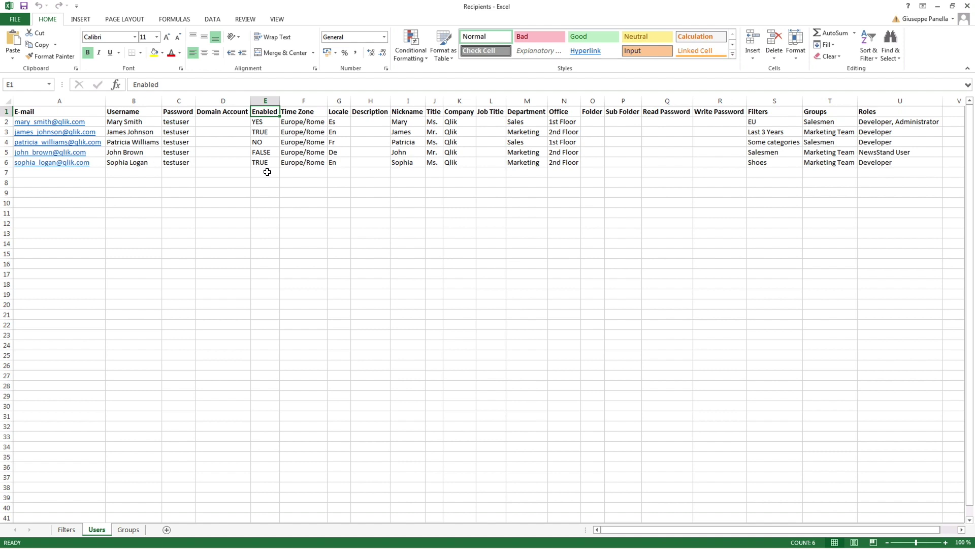
click(301, 111)
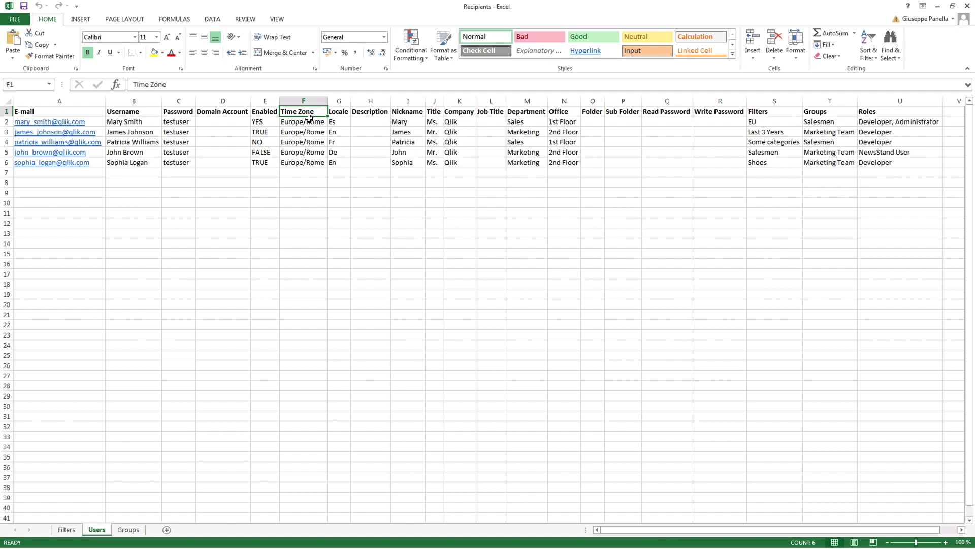
click(337, 113)
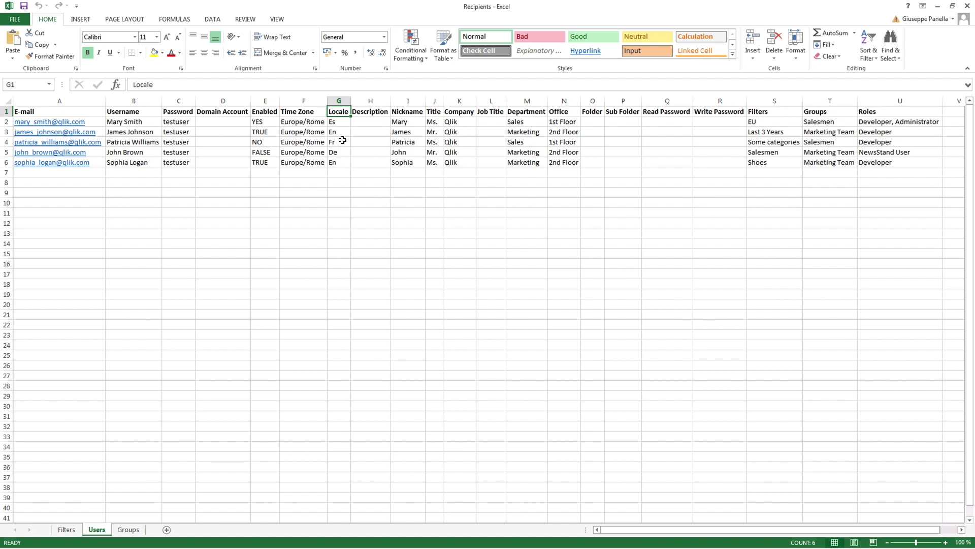
drag(366, 113, 566, 117)
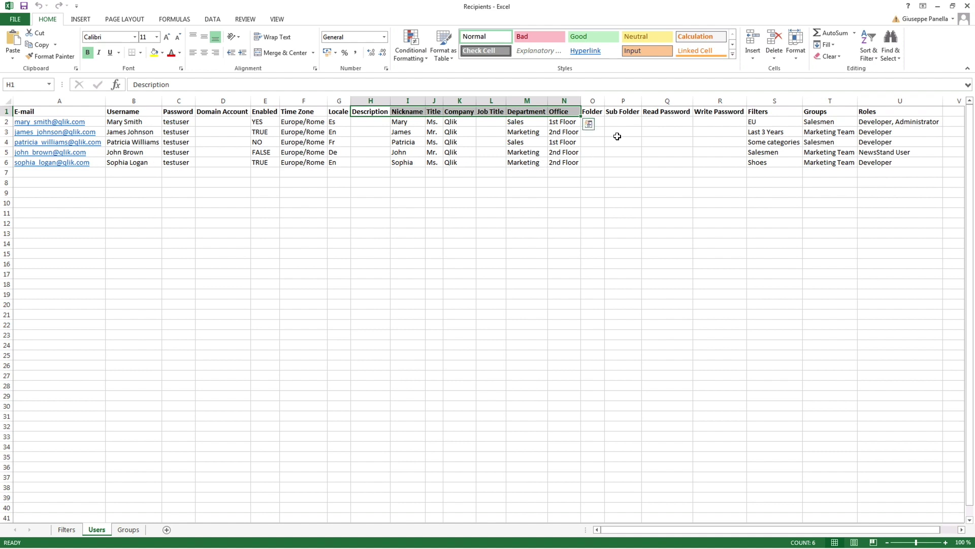
Paste C:\QlikReportingTraining\Output\ as the first user's Folder path.
click(597, 111)
drag(596, 111, 629, 114)
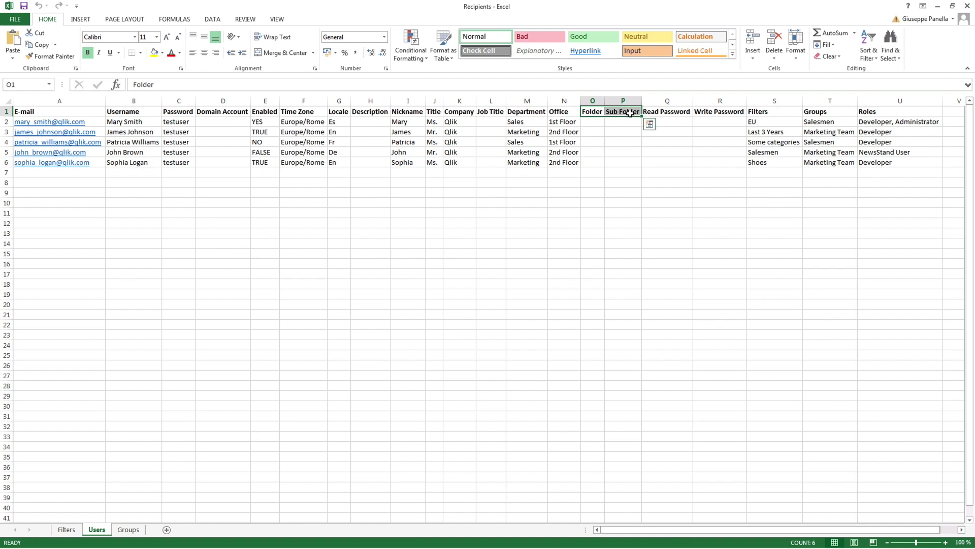
double_click(587, 121)
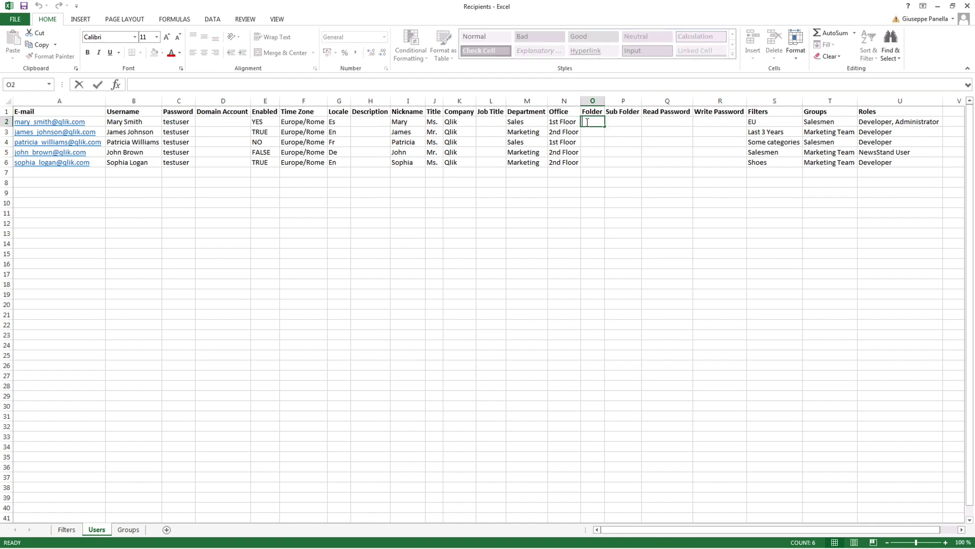
text(C:\QlikReportingTraining\Output\)
key(Tab)
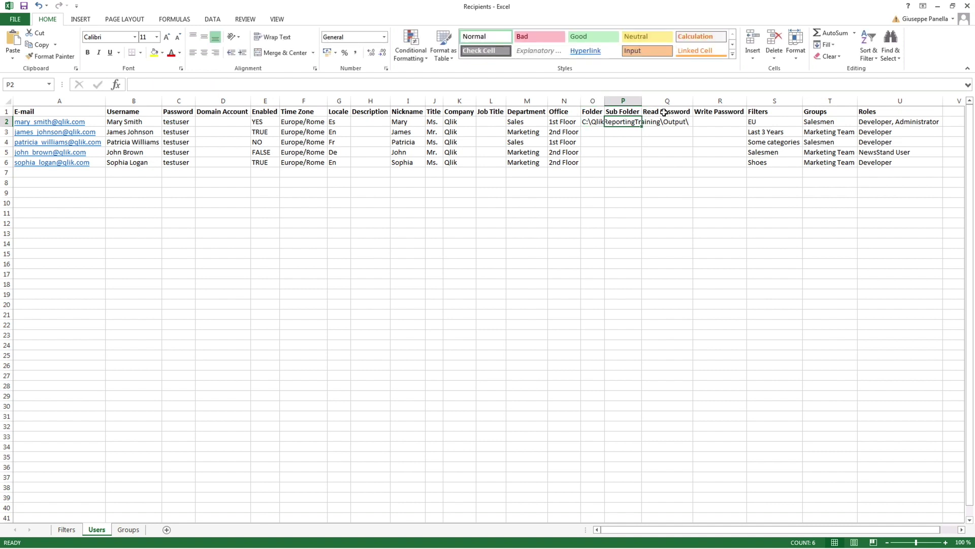
Enter a read password and a write password for the first user.
click(661, 112)
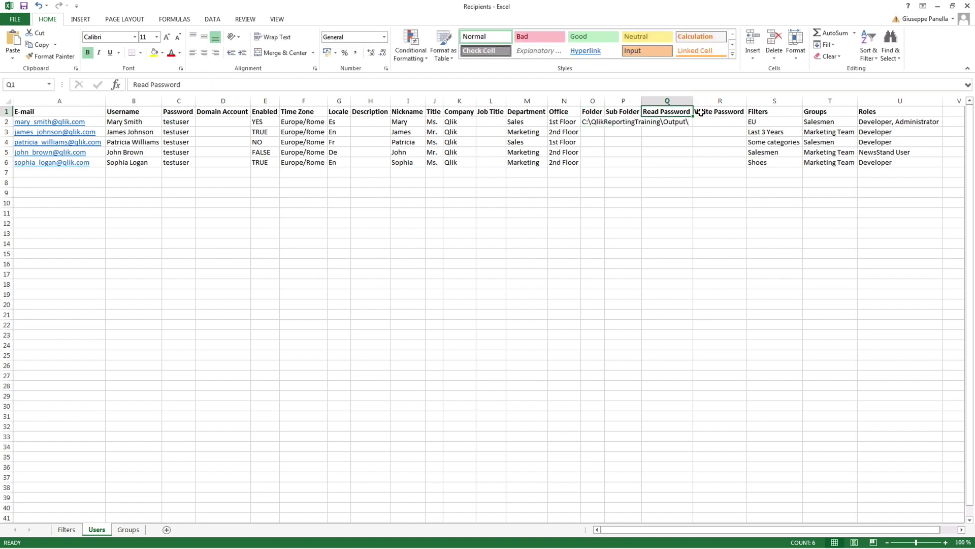
drag(682, 112, 712, 145)
click(715, 163)
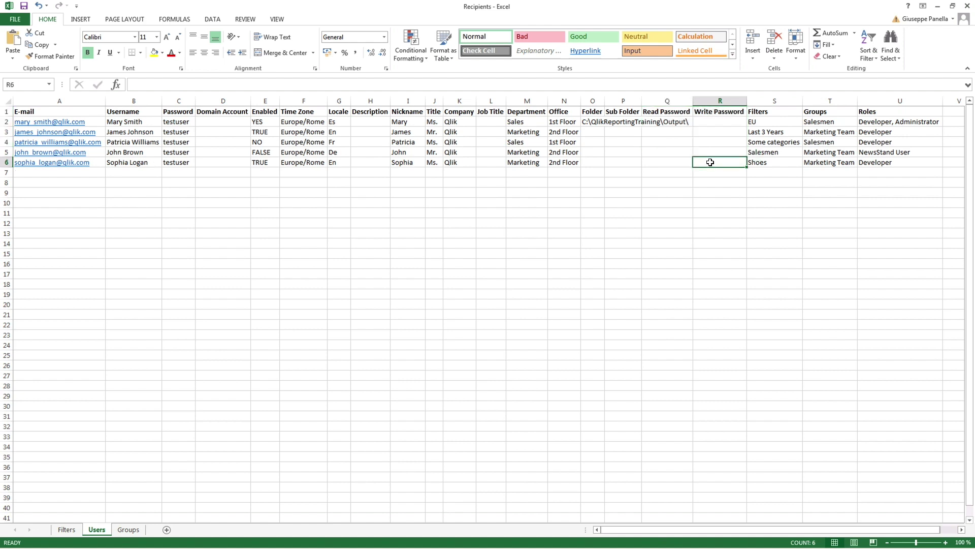
click(680, 122)
text(password2)
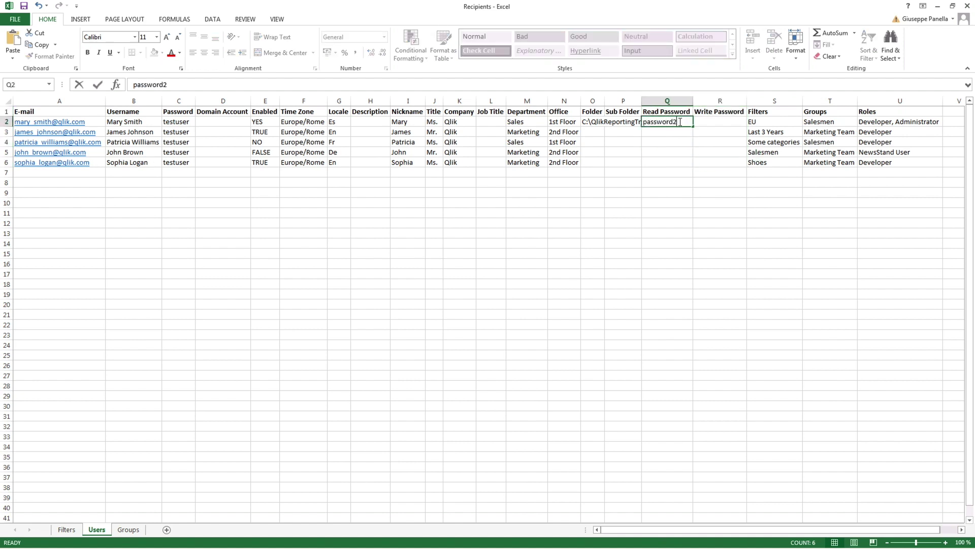
key(Tab)
text(password33)
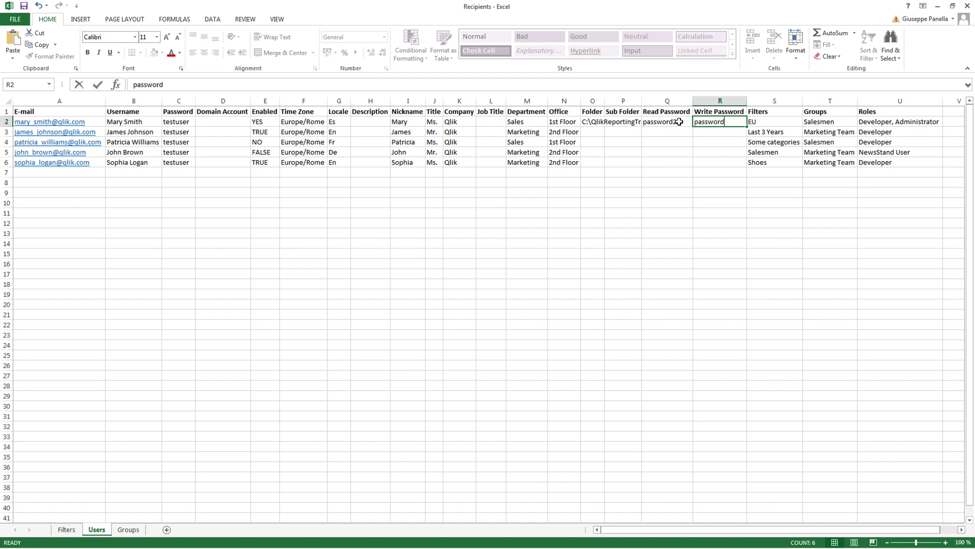
key(Return)
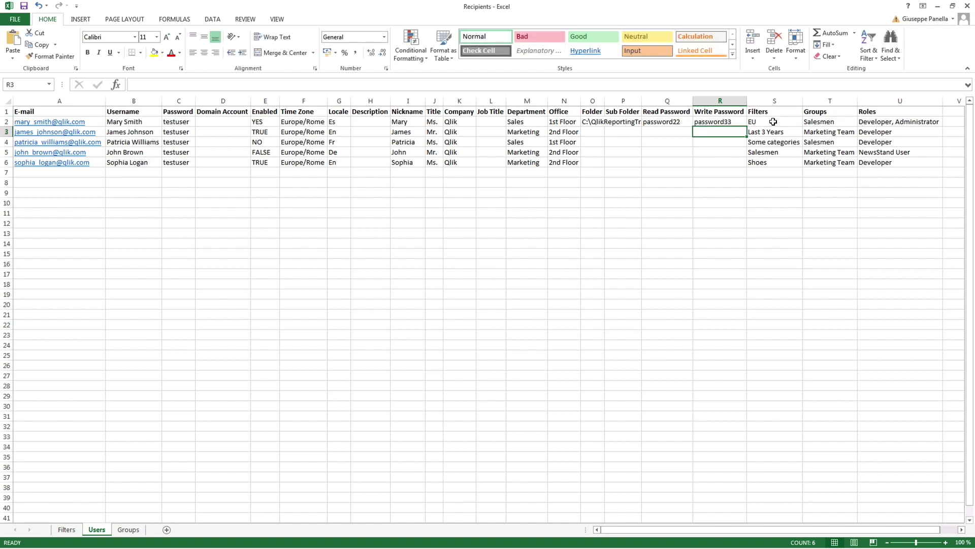
Review each user's Filters, Groups and Roles values on the Users sheet.
click(773, 122)
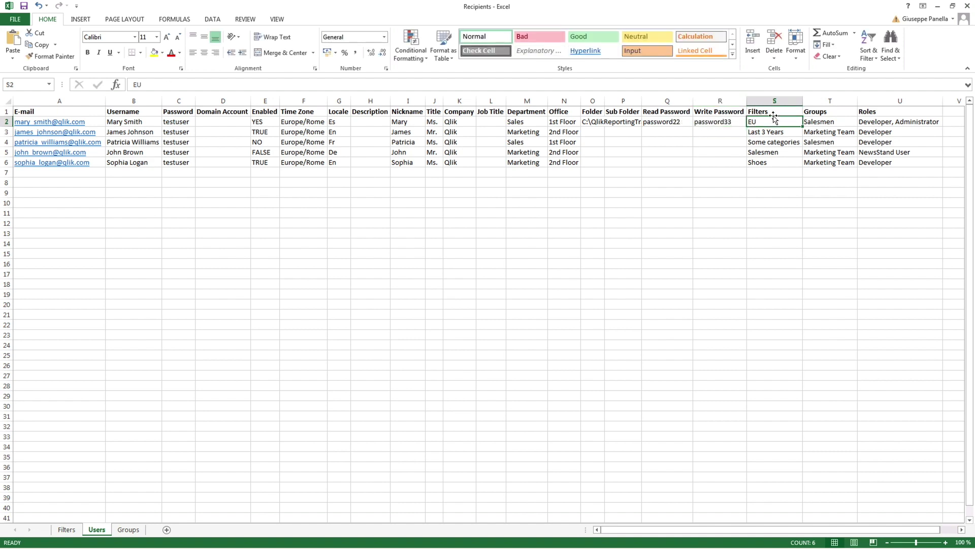
click(773, 113)
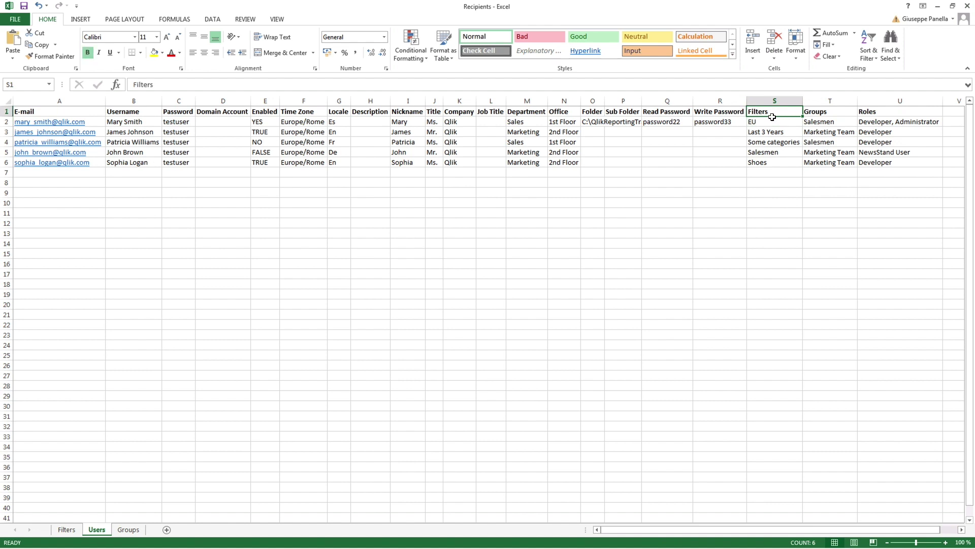
drag(772, 117, 774, 162)
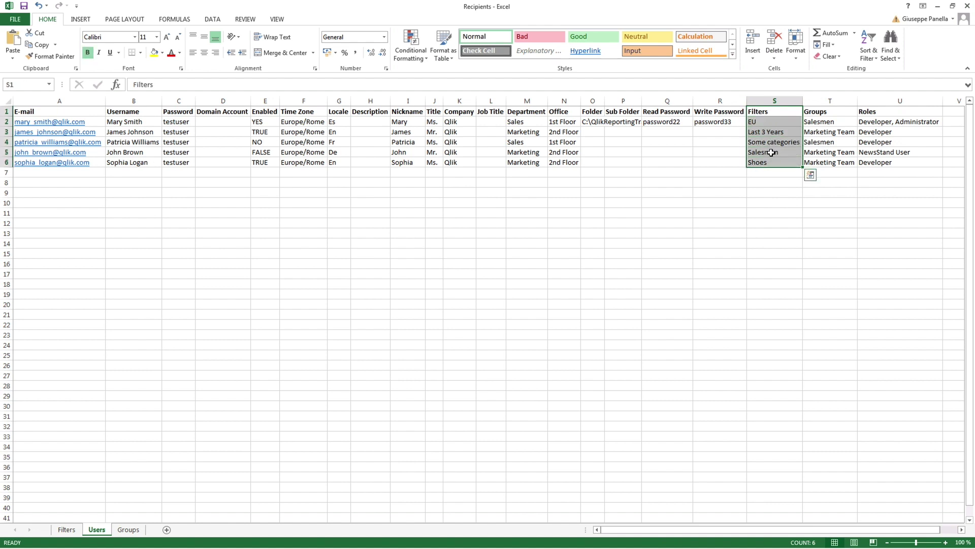
click(829, 115)
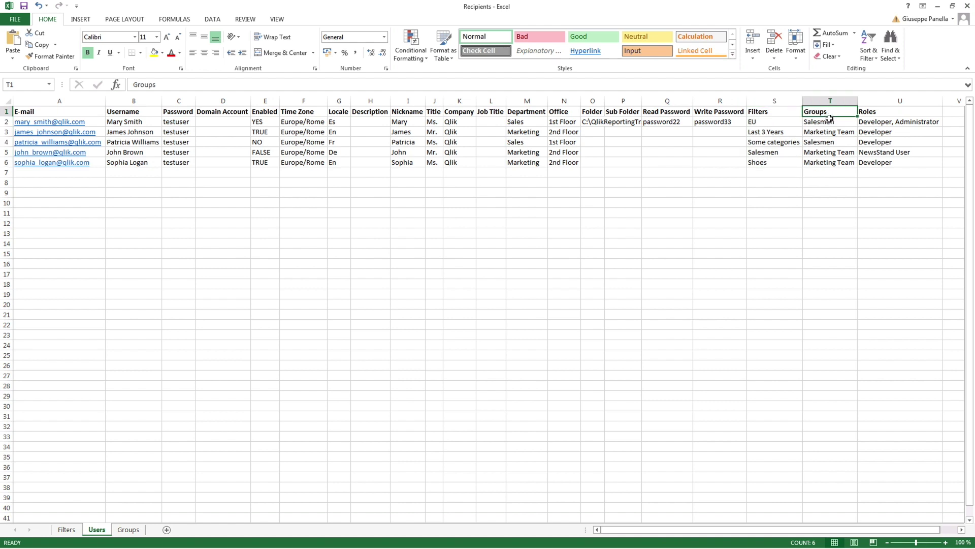
drag(831, 114, 843, 171)
click(890, 171)
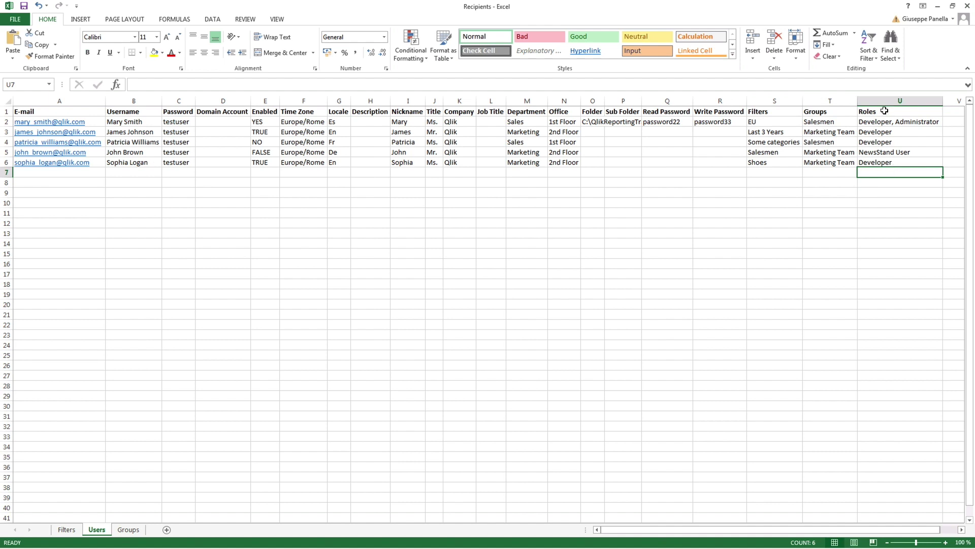
drag(884, 111, 902, 160)
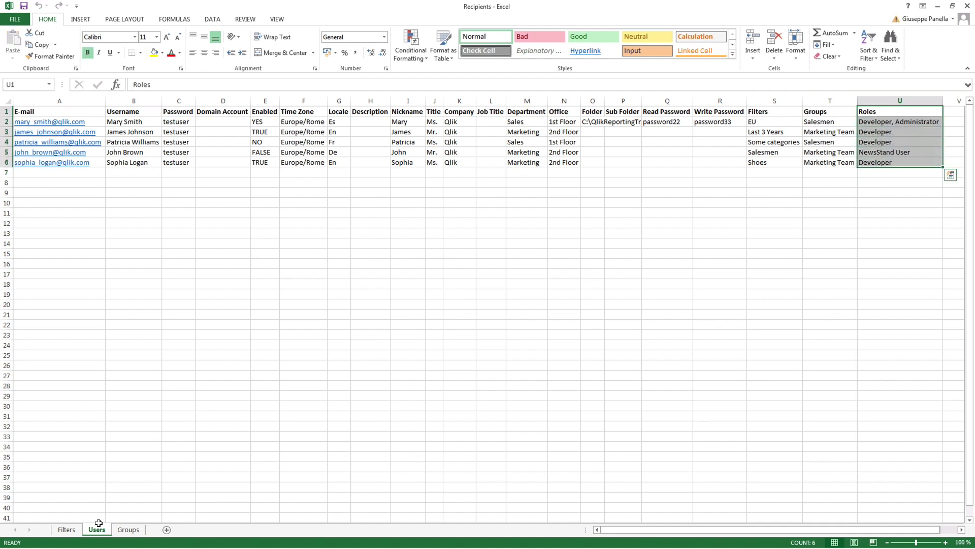
click(128, 529)
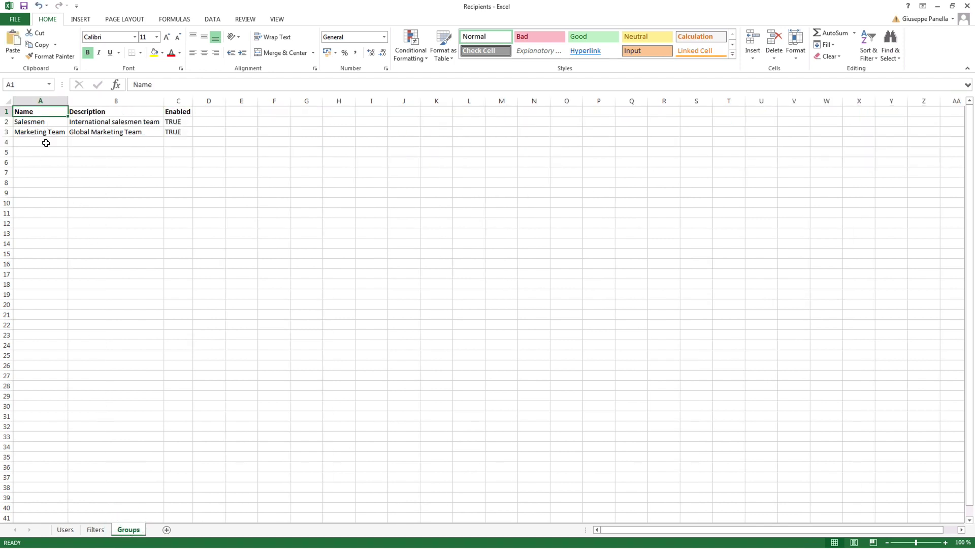
click(100, 111)
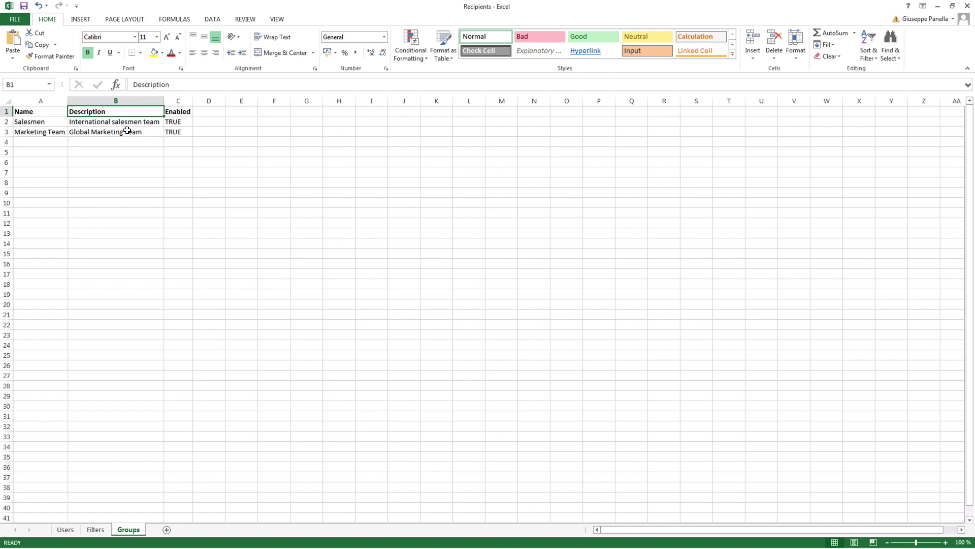
click(186, 112)
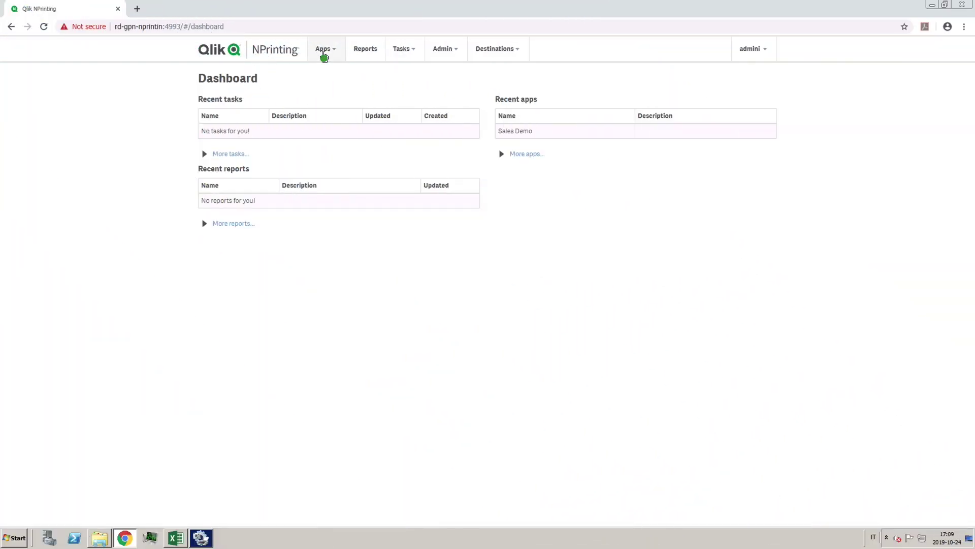
Check the Apps and Connections lists, then go to the import tasks page.
click(323, 54)
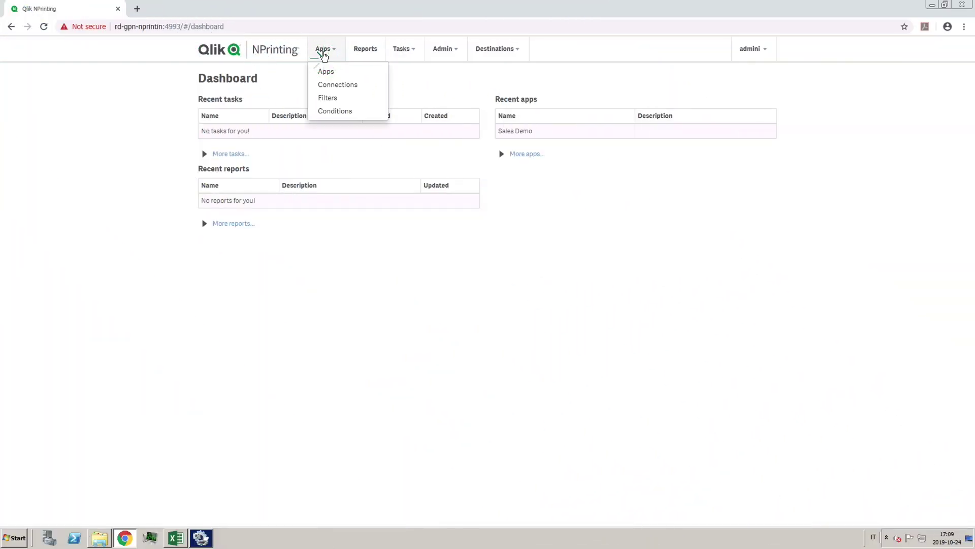
click(326, 70)
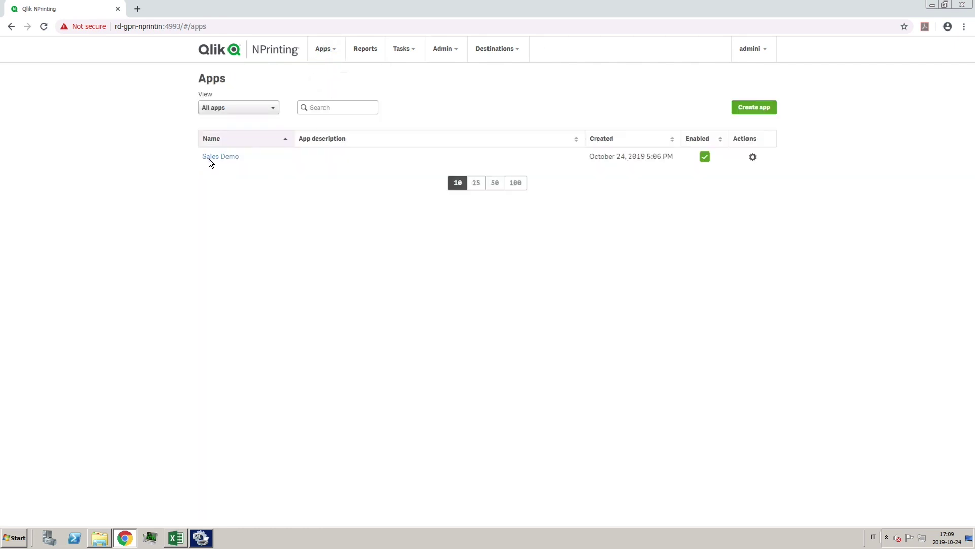
click(323, 51)
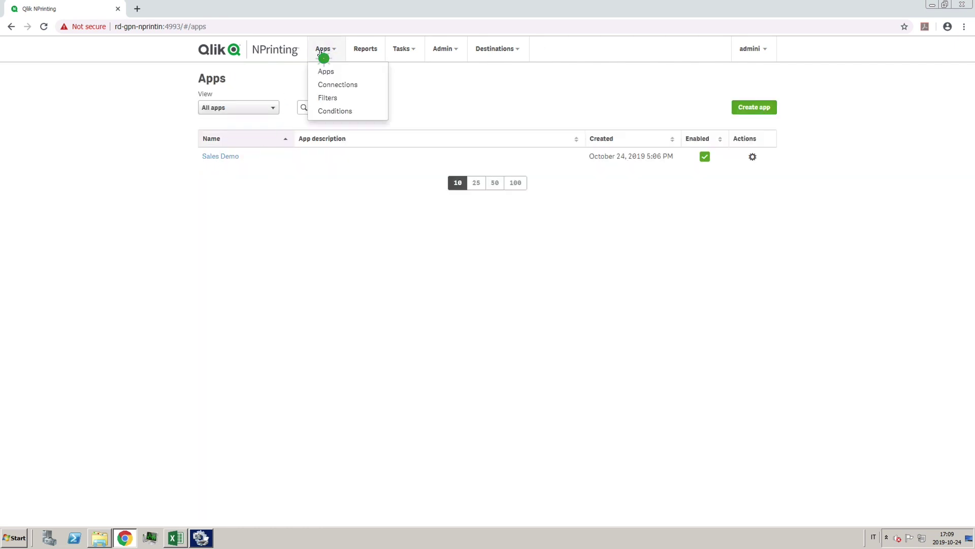
click(327, 85)
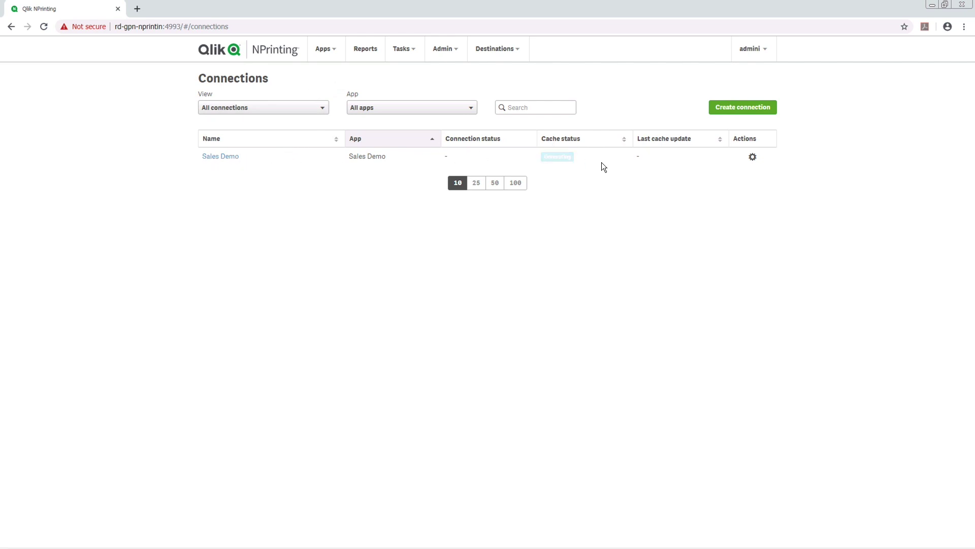
click(405, 50)
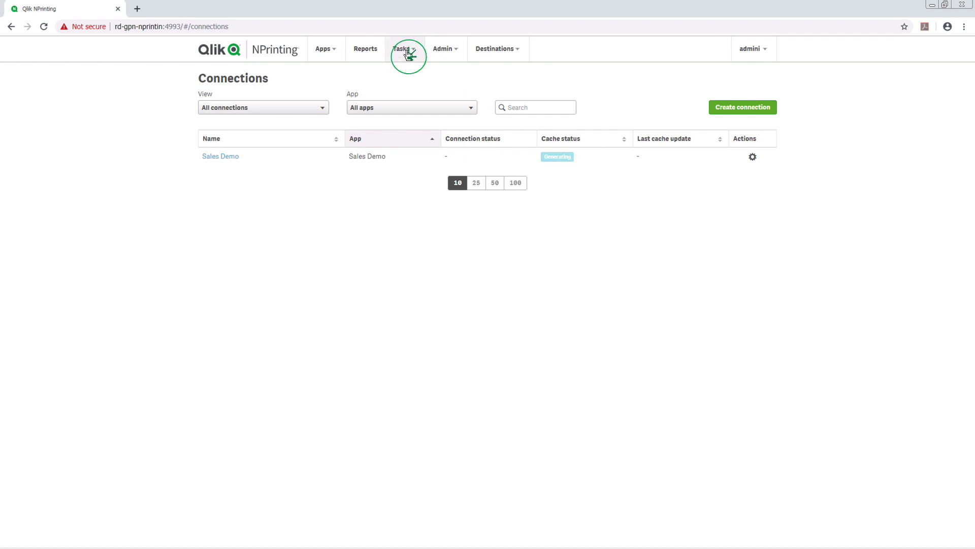
click(406, 85)
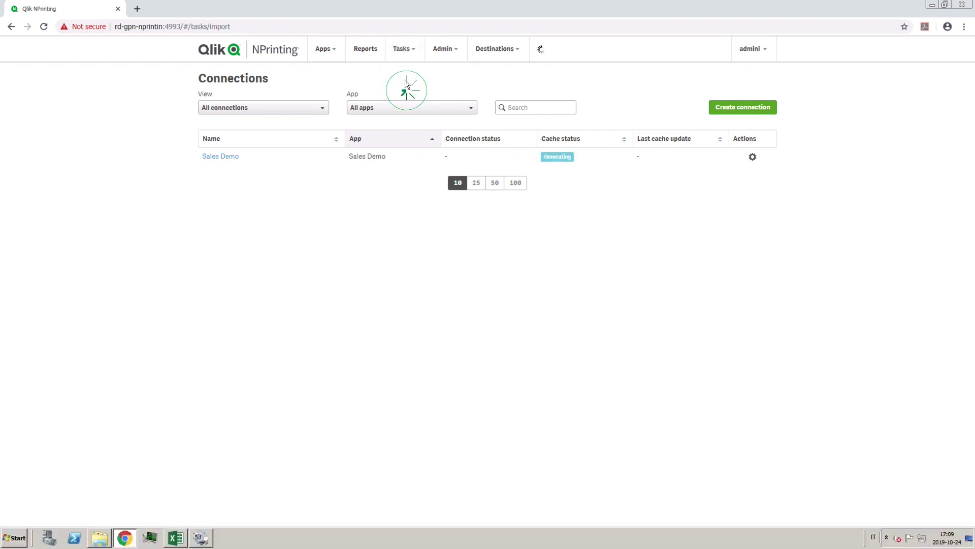
Create a new import task named 'Import users from Excel' with an Excel source.
click(734, 100)
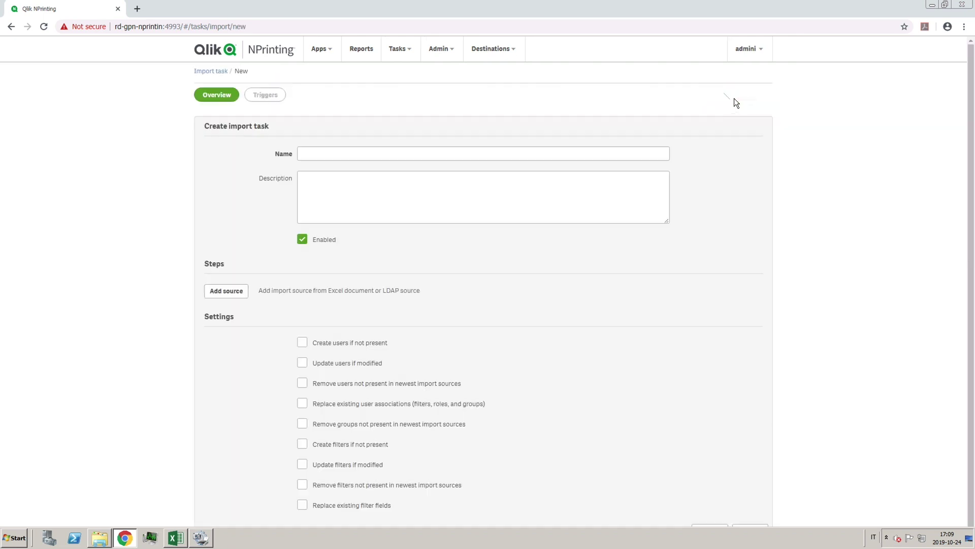
click(453, 152)
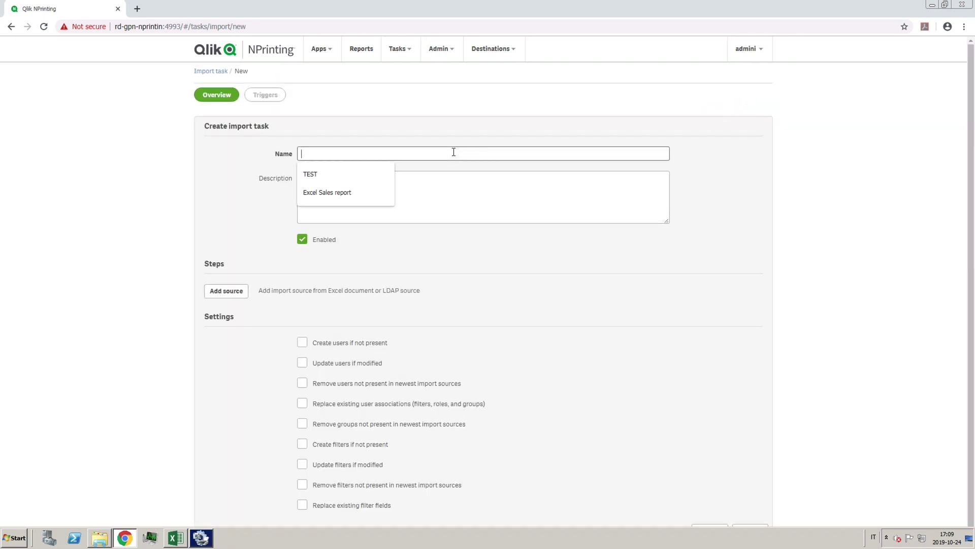
text(Import users from Excel)
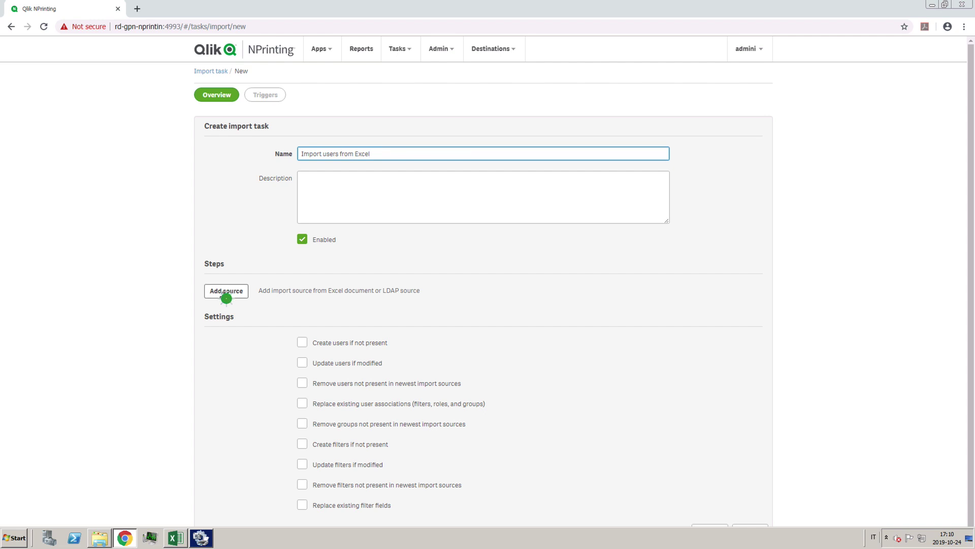
click(223, 294)
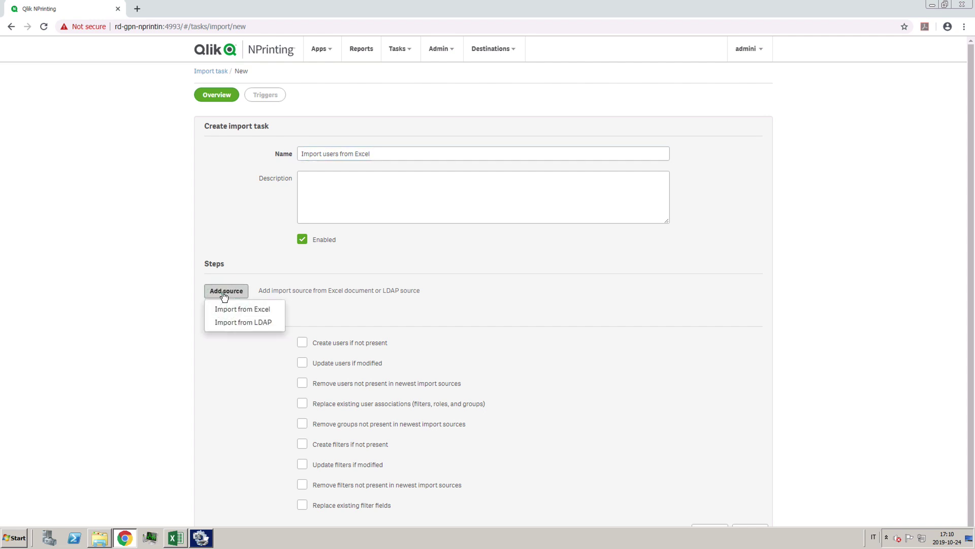
click(227, 308)
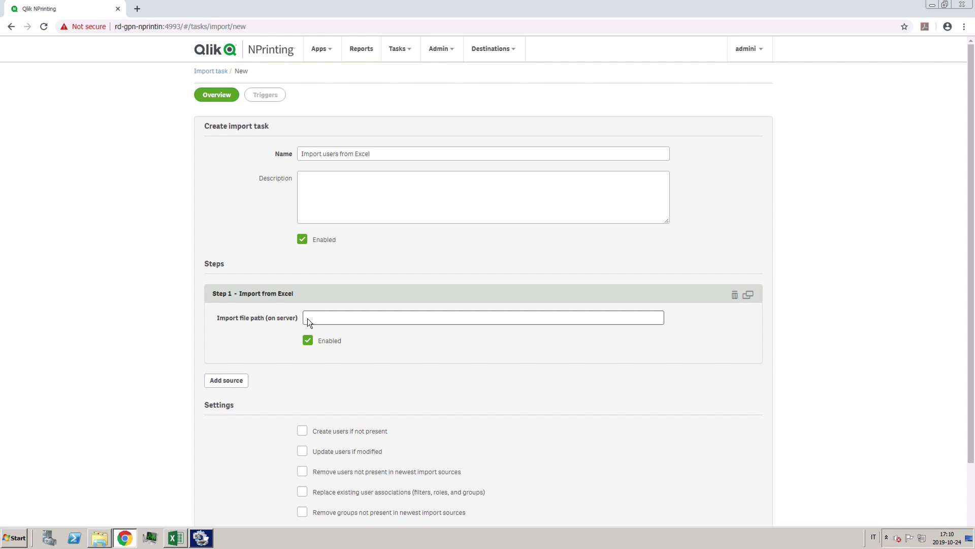
Set the import file path to C:\NPrintingDemo\Examples\Recipients.xlsx.
click(321, 317)
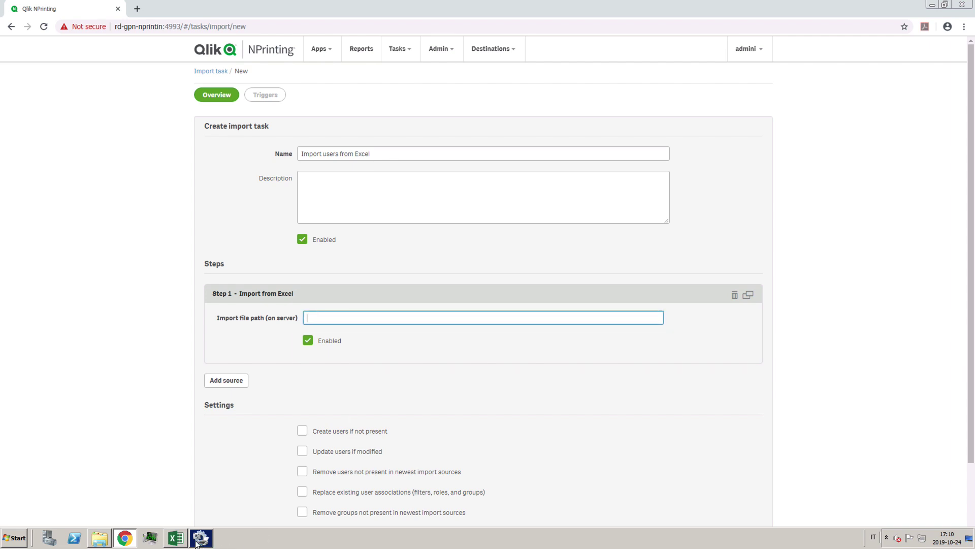
click(105, 537)
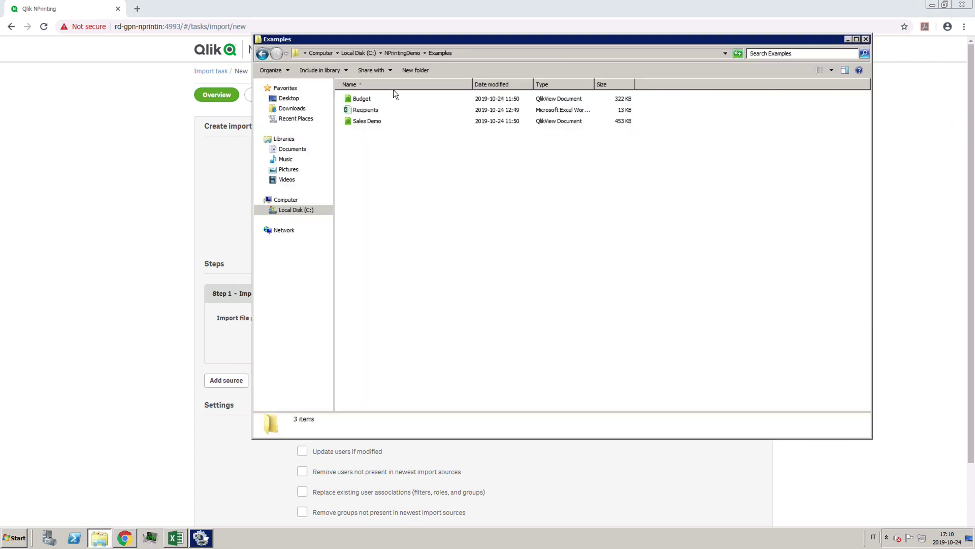
click(370, 112)
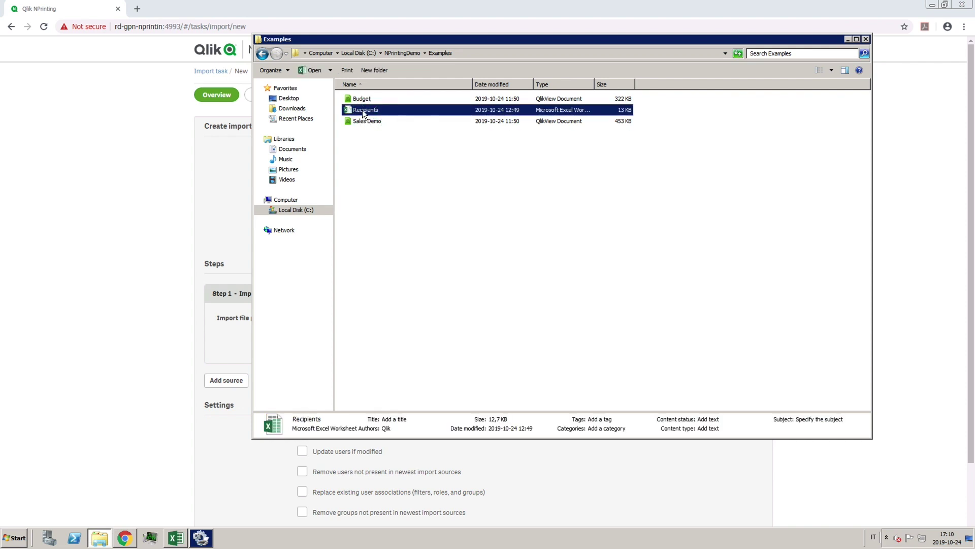
click(462, 53)
key(ctrl+c)
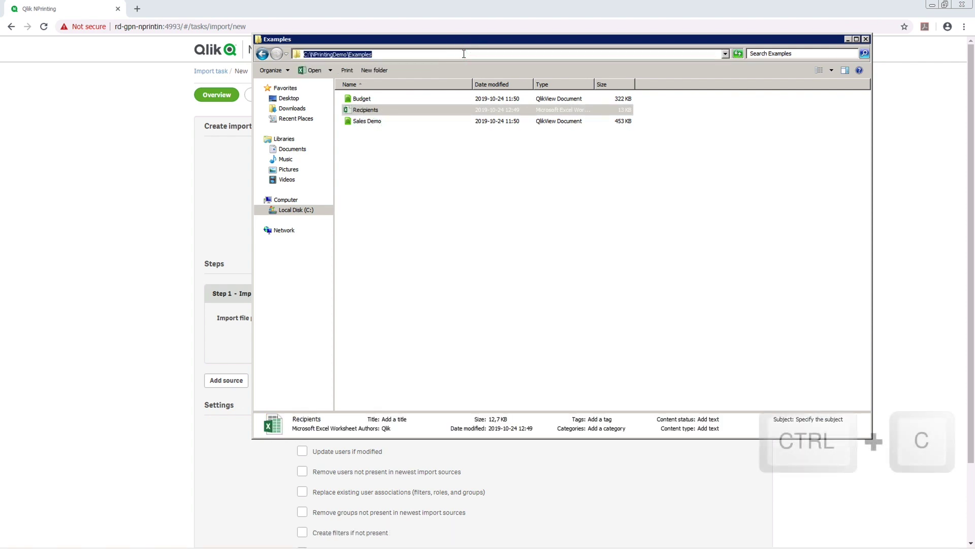
click(185, 184)
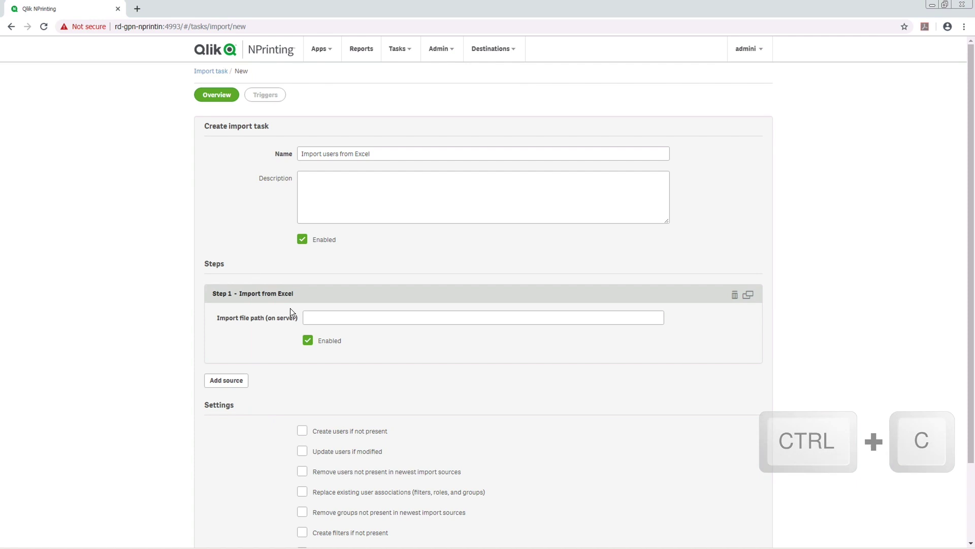
click(331, 322)
key(ctrl+v)
text(\)
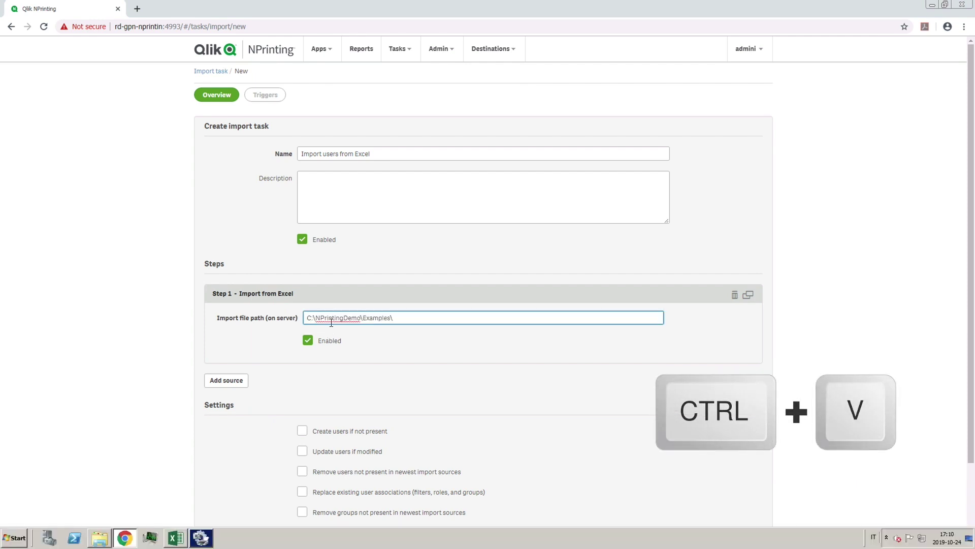
text(Recipients.xlsx)
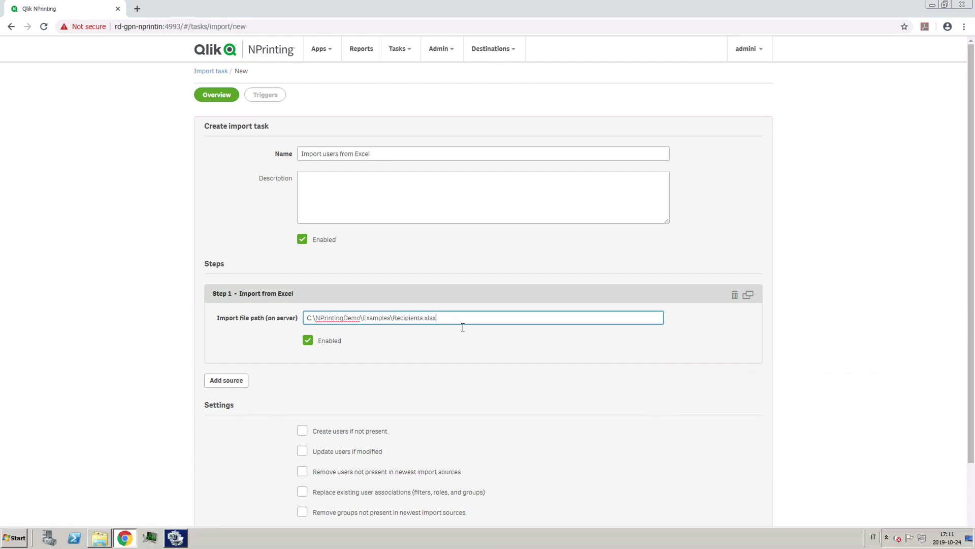
click(451, 337)
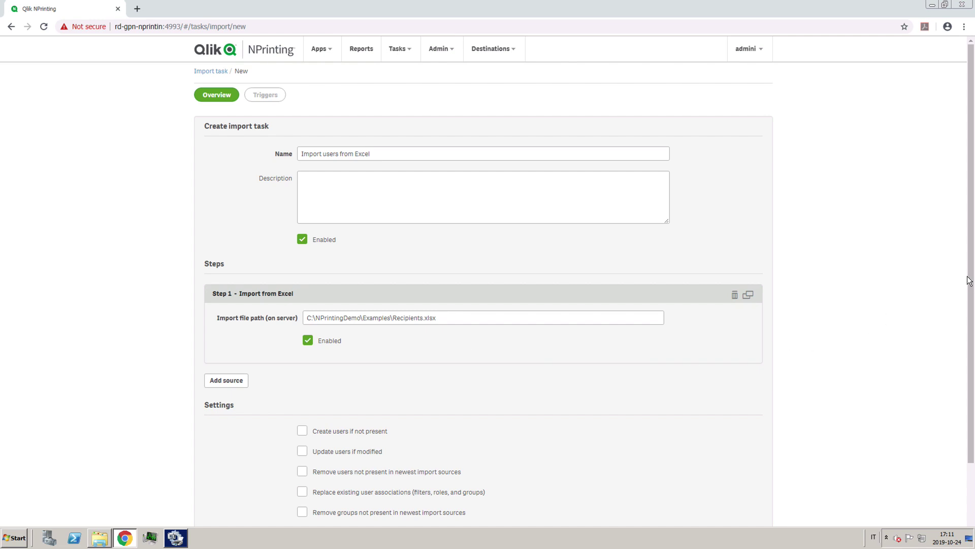
Enable creating, updating and removing users, groups and filters, then save and test the task.
drag(971, 289, 964, 388)
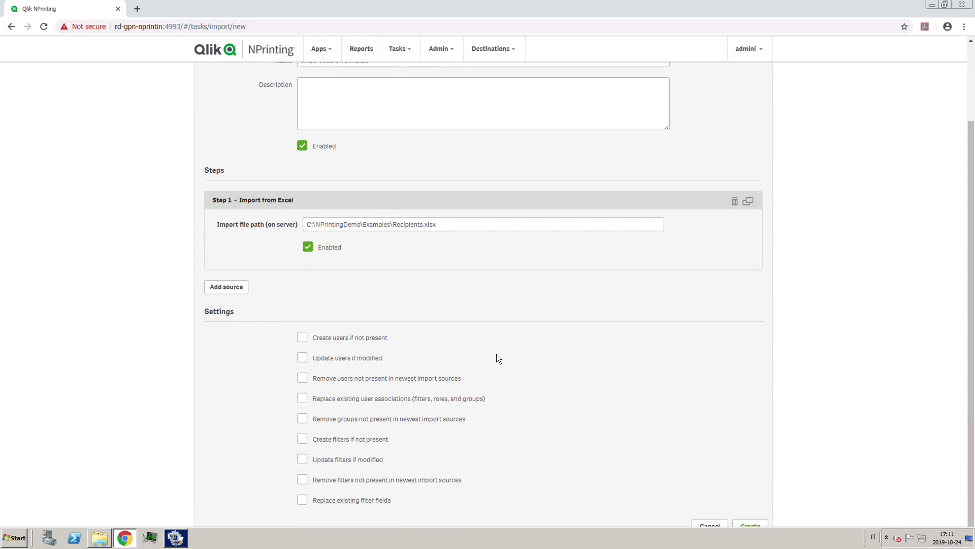
click(303, 339)
click(303, 359)
click(302, 379)
click(301, 399)
click(302, 419)
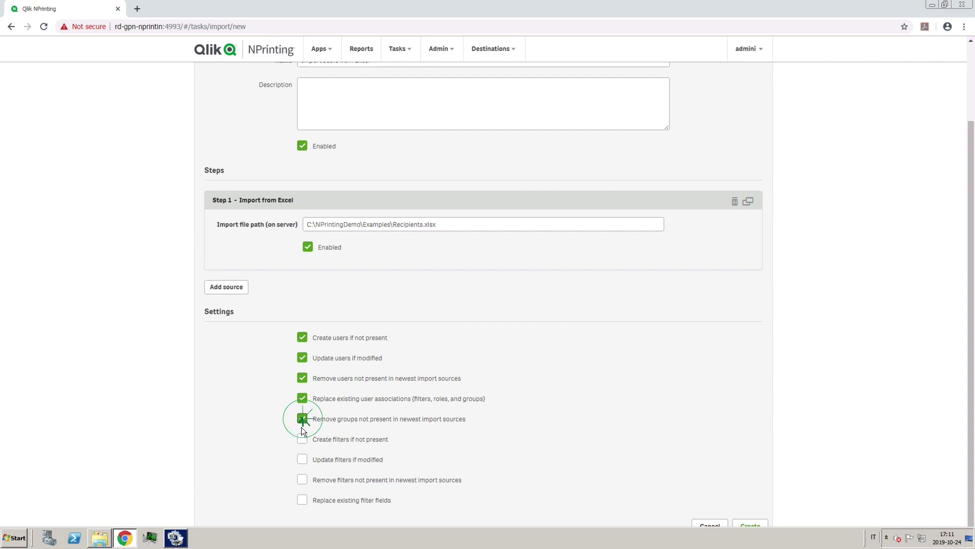
click(302, 440)
click(301, 460)
click(302, 501)
click(750, 526)
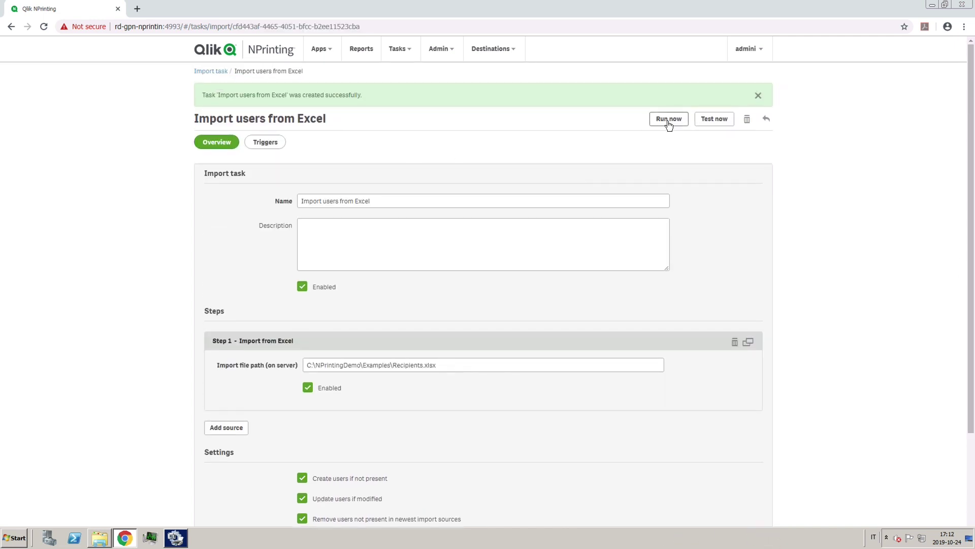
click(699, 123)
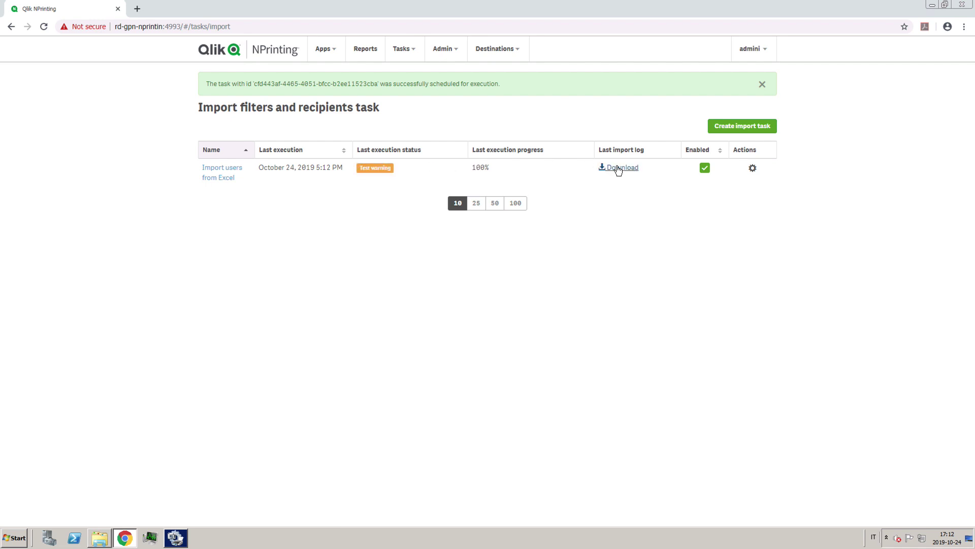
Download and read the last import log, then run the Import users task now.
click(619, 168)
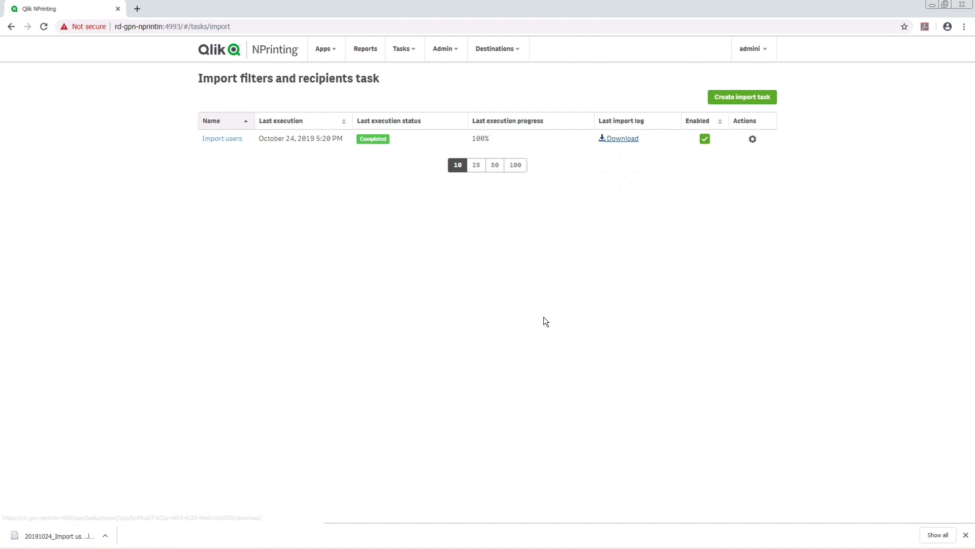
click(86, 535)
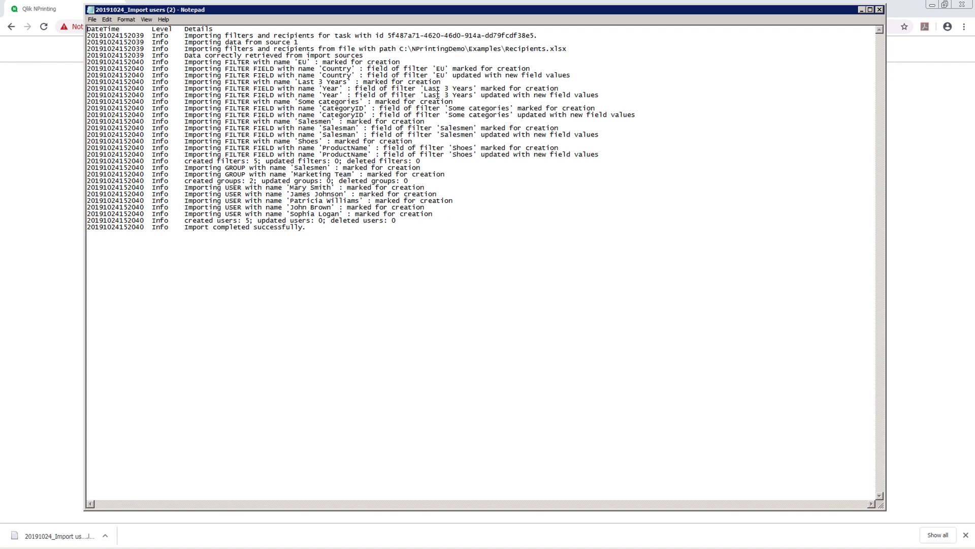
click(878, 10)
click(752, 140)
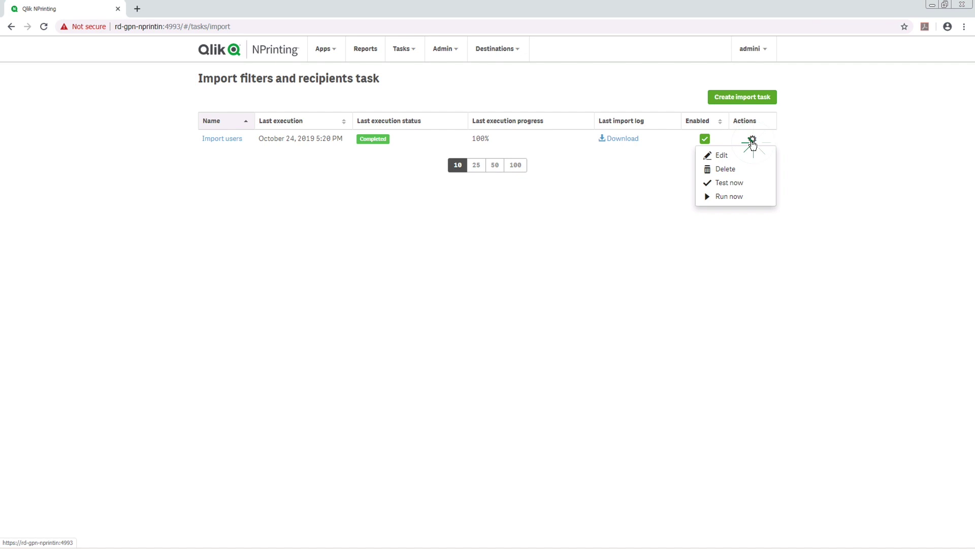
click(730, 197)
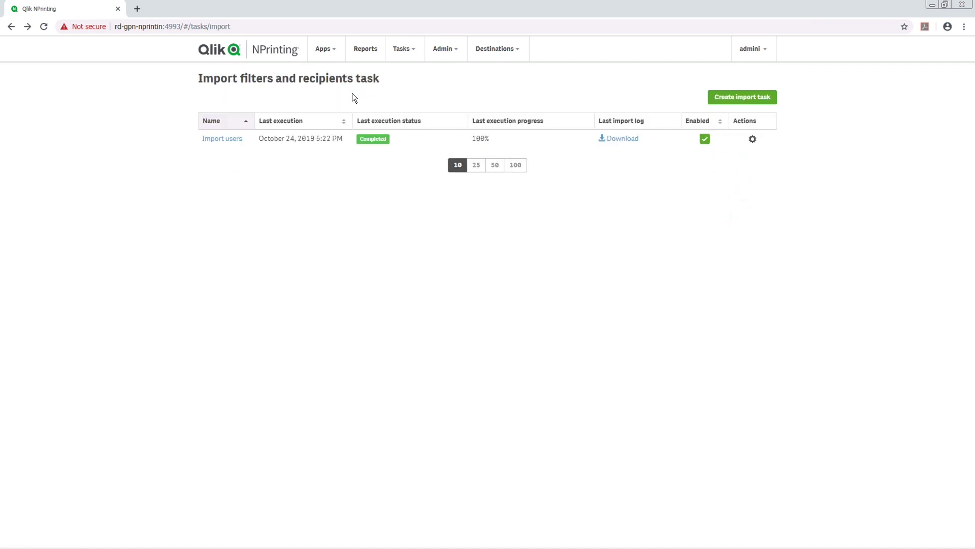
View the imported Filters, Users and Groups lists.
click(330, 57)
click(328, 97)
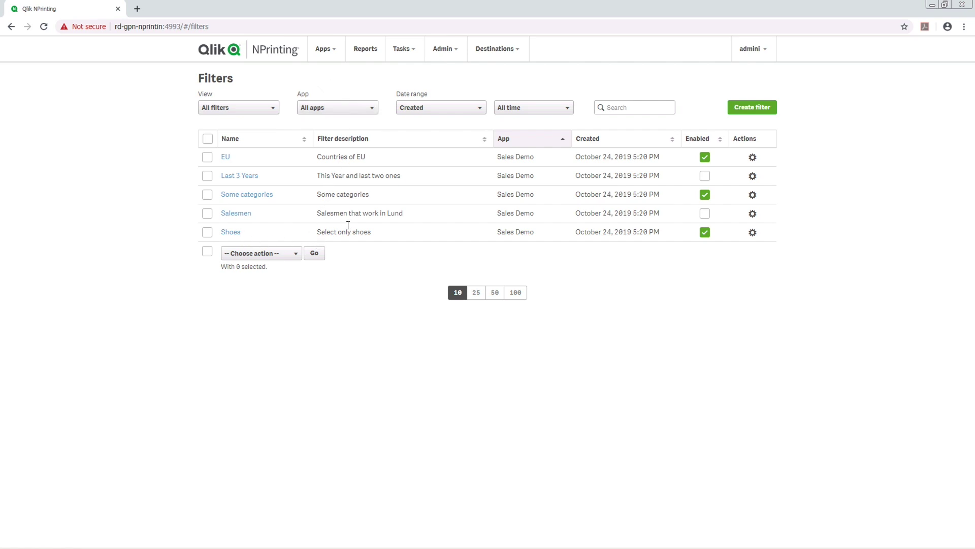
click(442, 49)
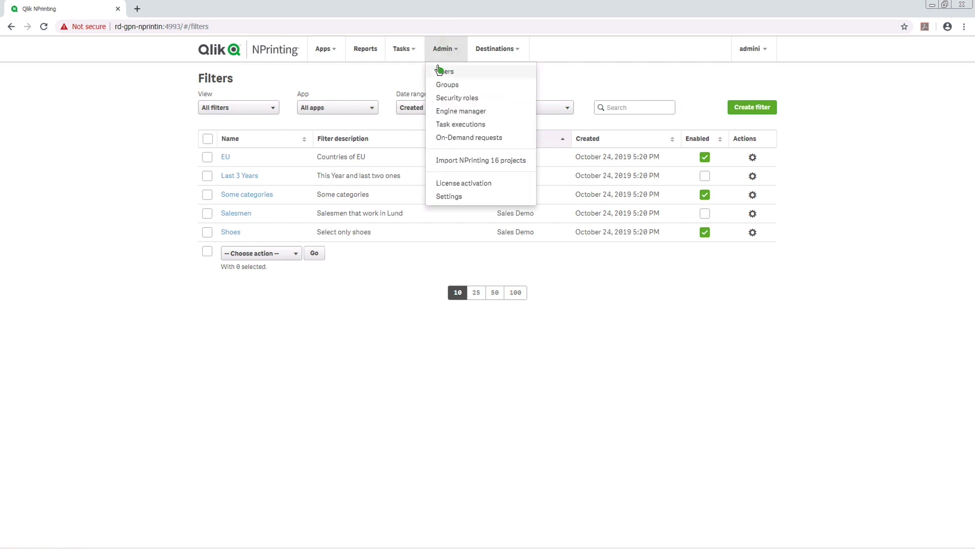
click(443, 70)
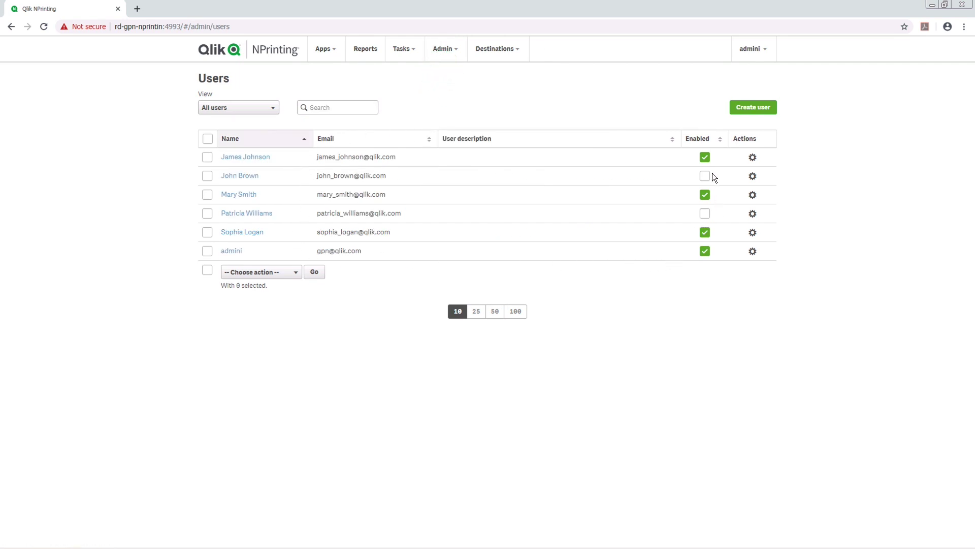
click(452, 54)
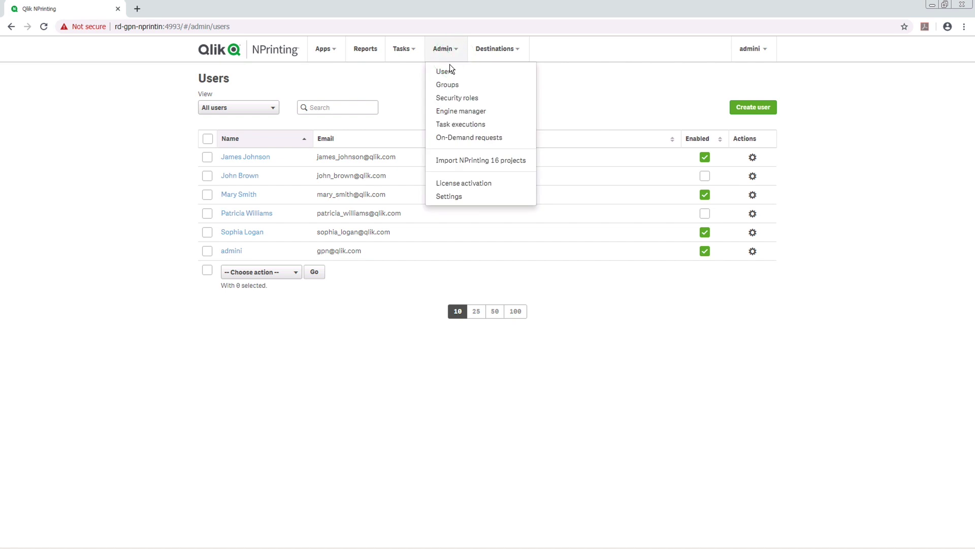
click(449, 84)
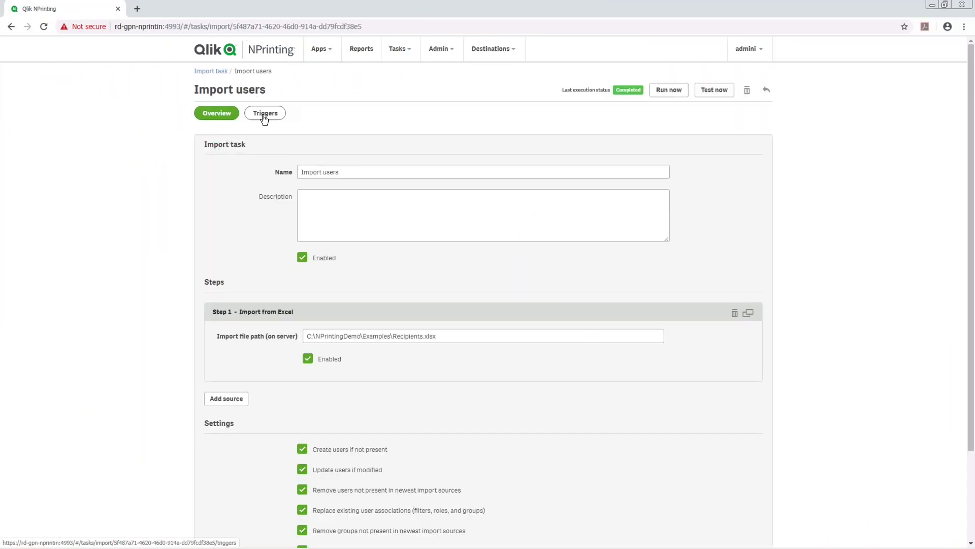
Add a trigger 'Weekly Users import' that repeats weekly on Fridays at 17:30.
click(264, 114)
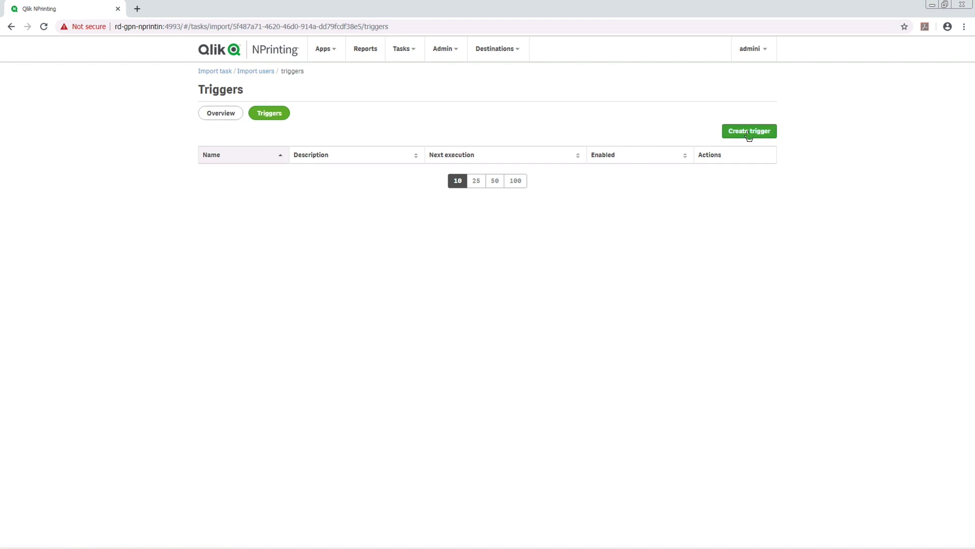
click(748, 131)
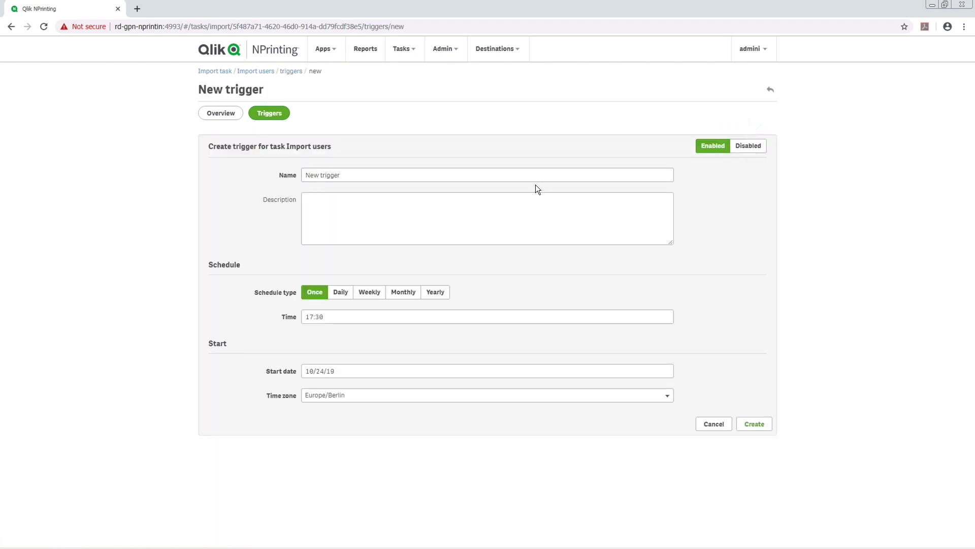
click(339, 179)
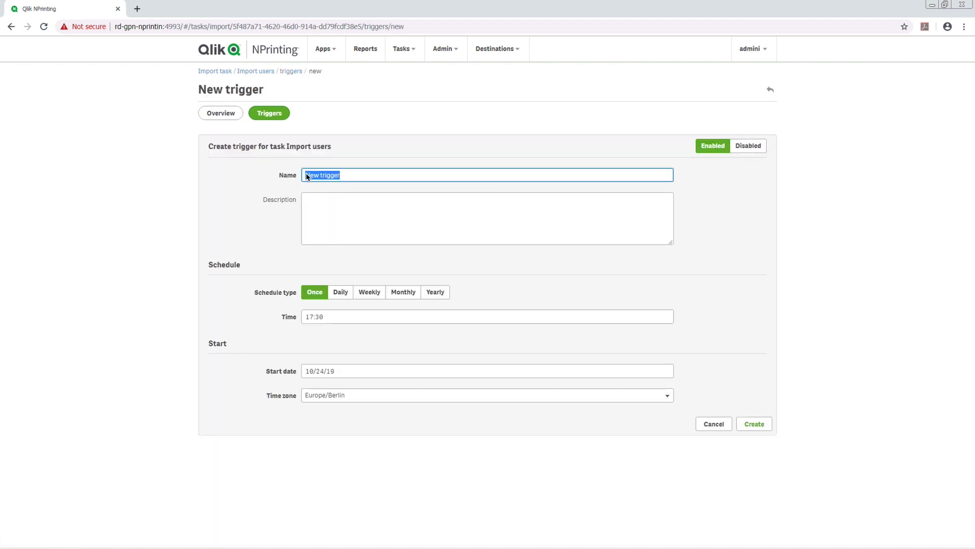
text(Weekly Users import)
click(371, 292)
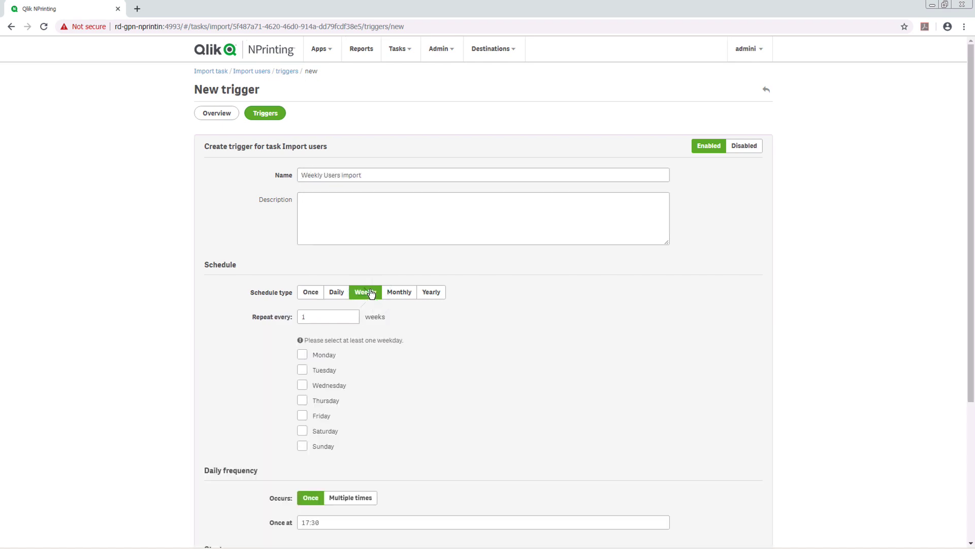
click(302, 417)
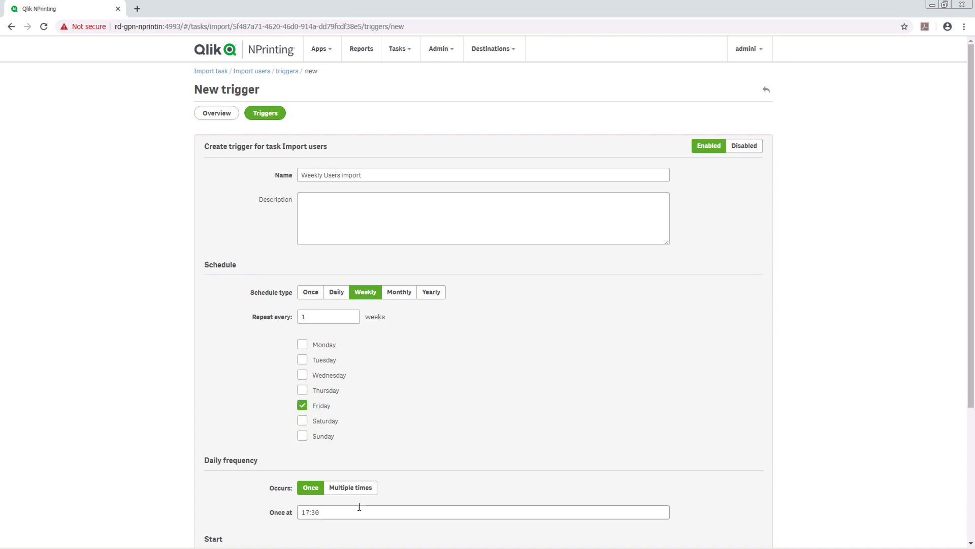
scroll(954, 391, down, 4)
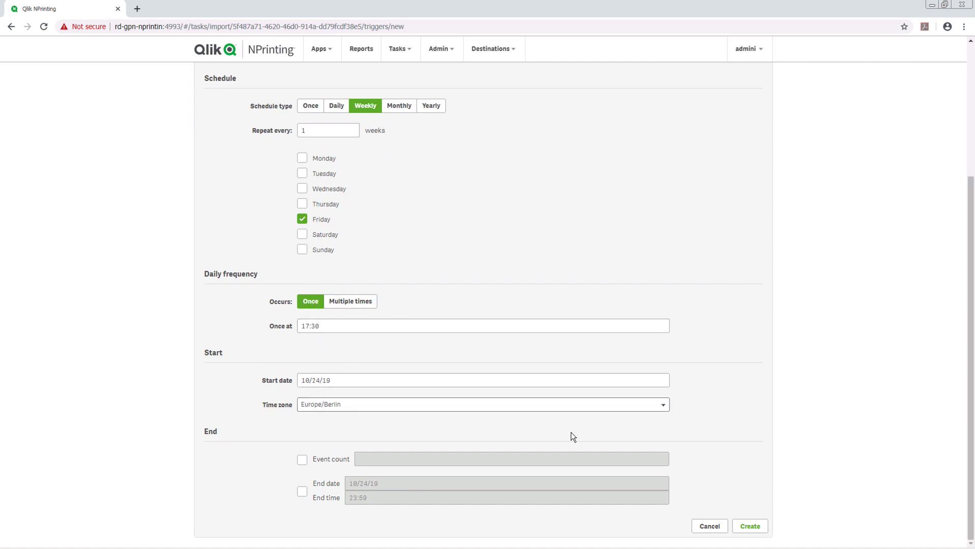
click(742, 529)
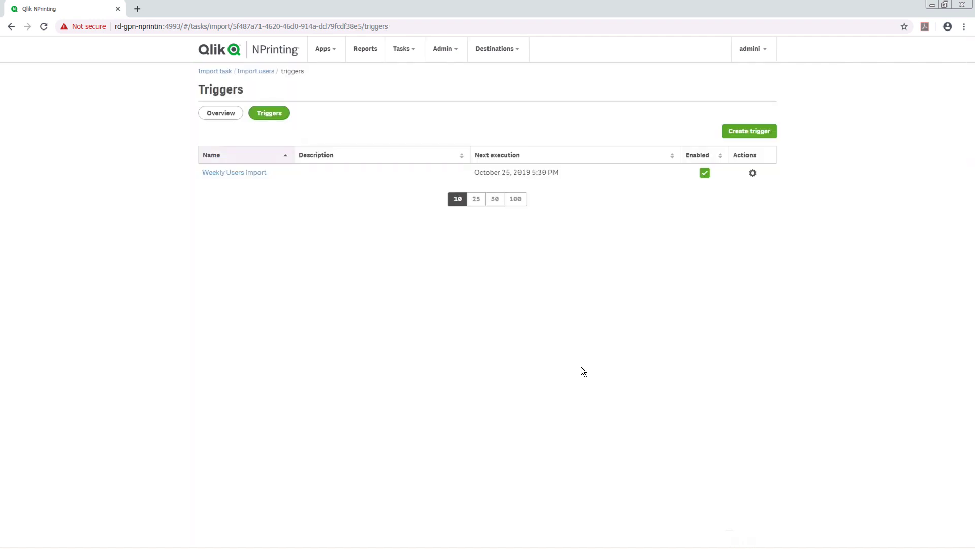